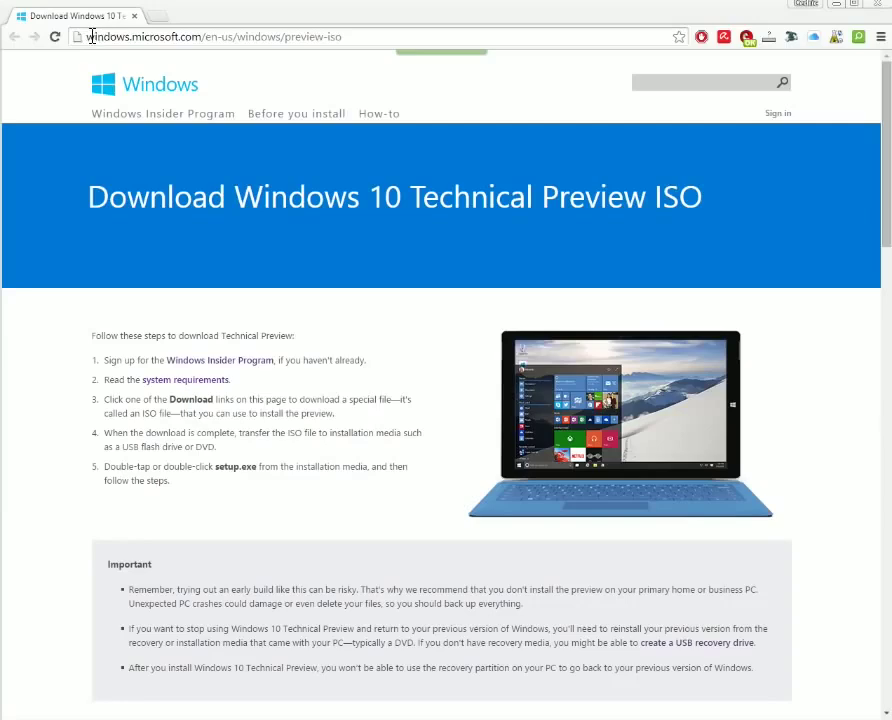
# Examine the Windows 10 Technical Preview ISO page, including its address, the x64 and x86 download links and the product key
pyautogui.moveTo(88, 36); pyautogui.dragTo(323, 58)
pyautogui.click(474, 354)
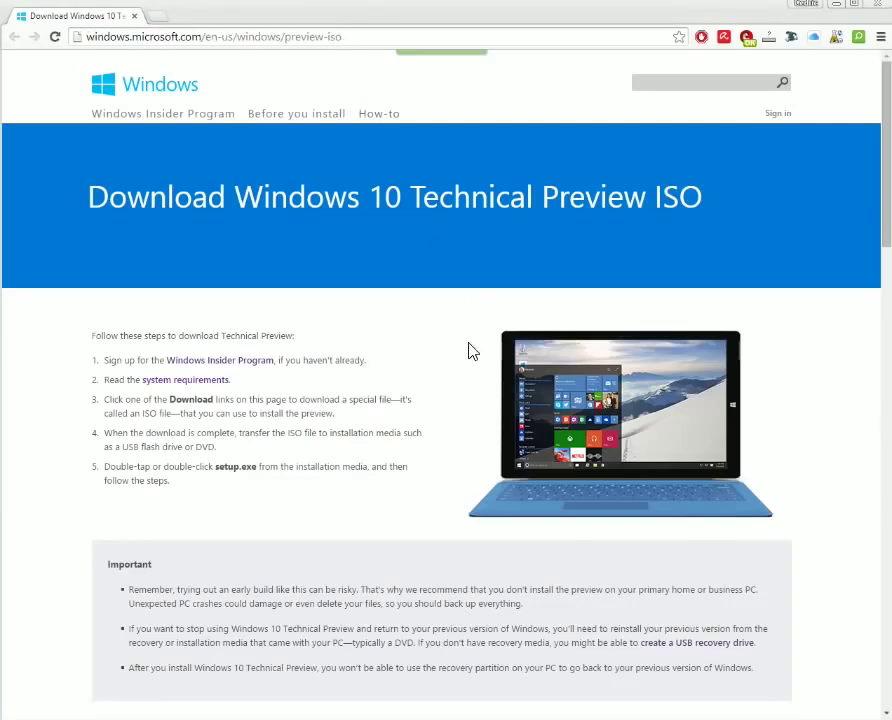
pyautogui.scroll(-5, 474, 345)
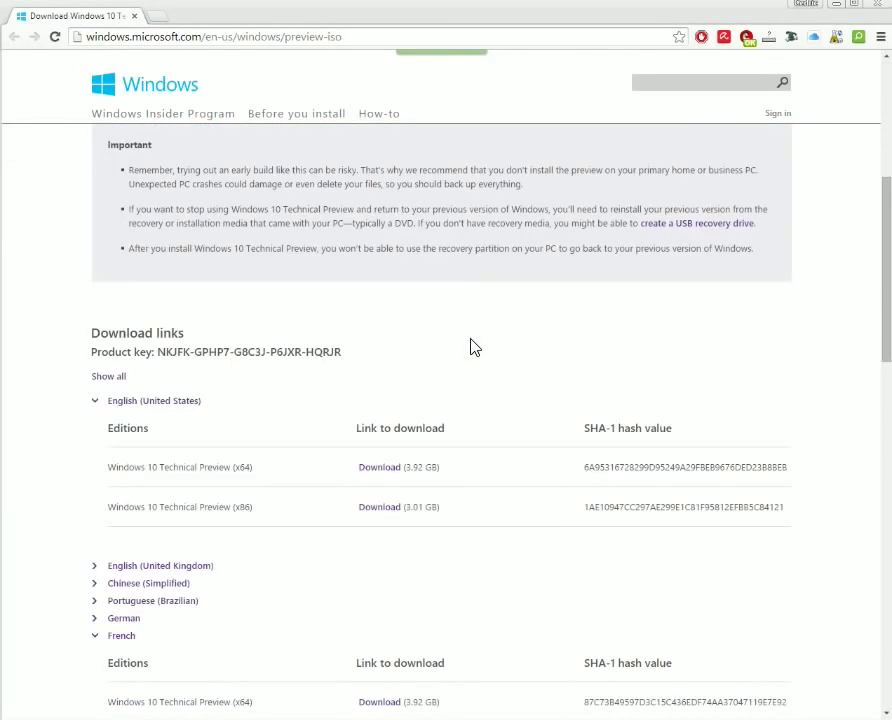
pyautogui.scroll(-2, 474, 333)
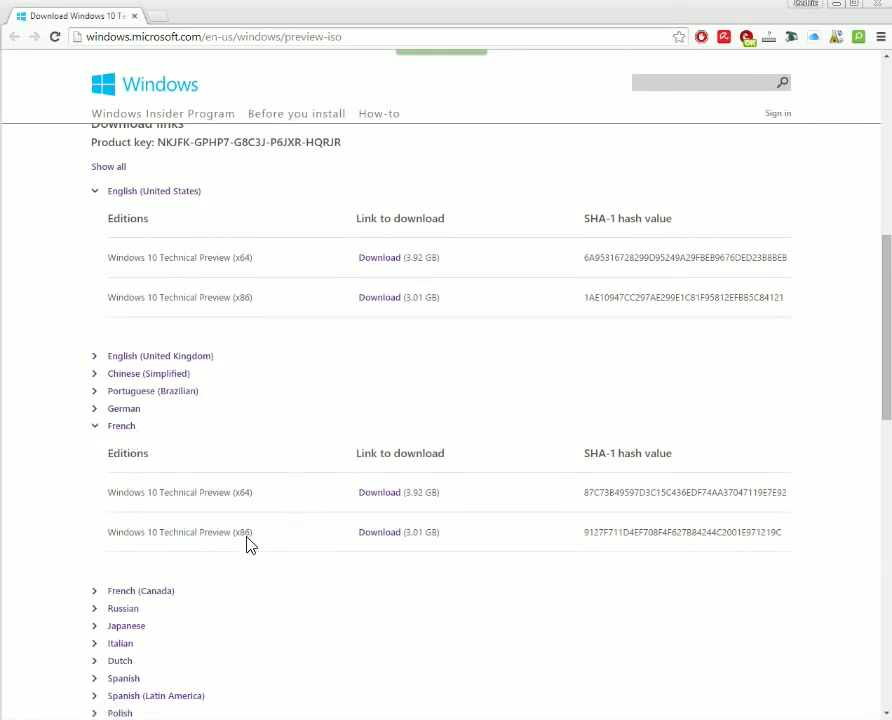
pyautogui.doubleClick(240, 494)
pyautogui.click(286, 506)
pyautogui.scroll(2, 340, 480)
pyautogui.scroll(2, 323, 472)
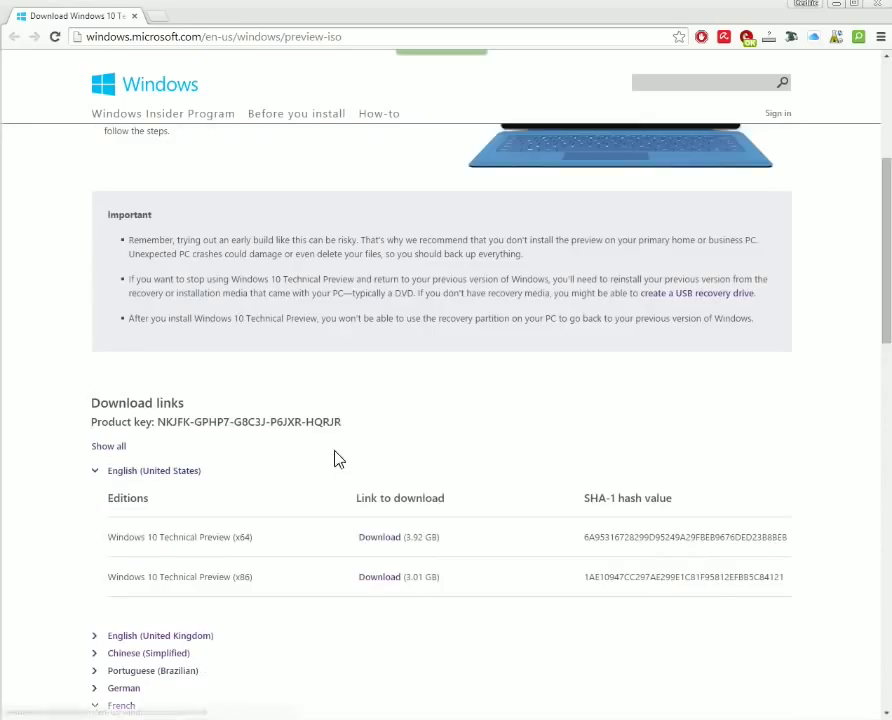
pyautogui.moveTo(350, 423); pyautogui.dragTo(155, 422)
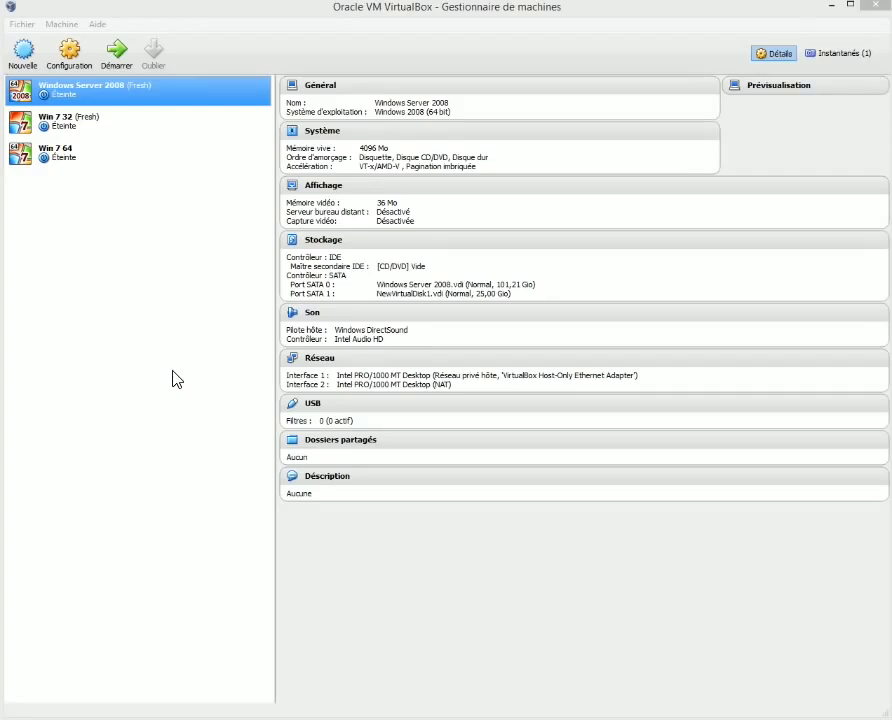
# In VirtualBox, define a new Windows 8.1 (64 bit) virtual machine named "Windows 10 Tech" with 4096 MB of memory
pyautogui.click(22, 52)
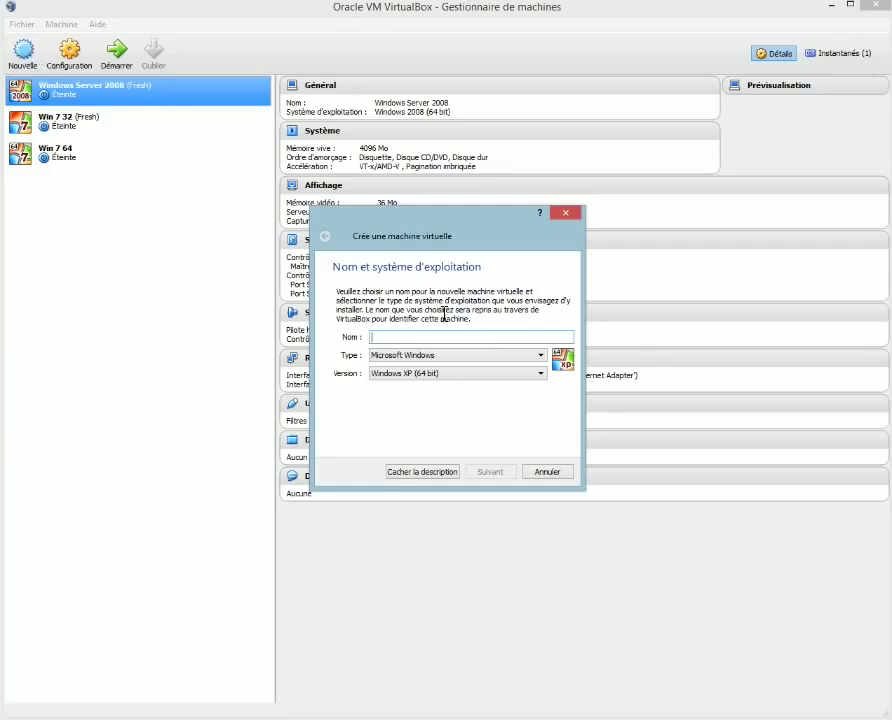
pyautogui.click(446, 374)
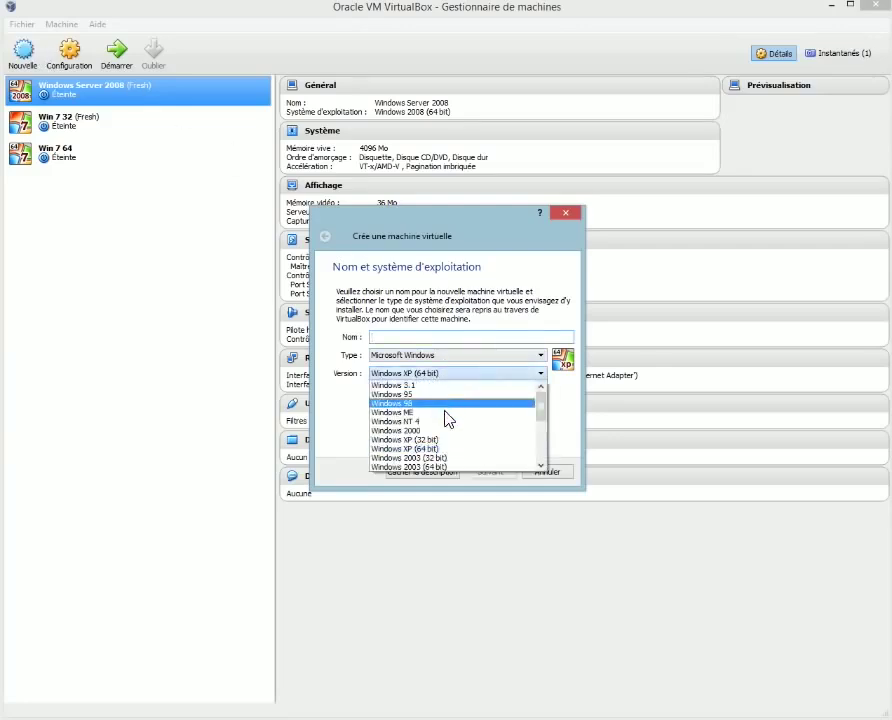
pyautogui.scroll(-4, 446, 418)
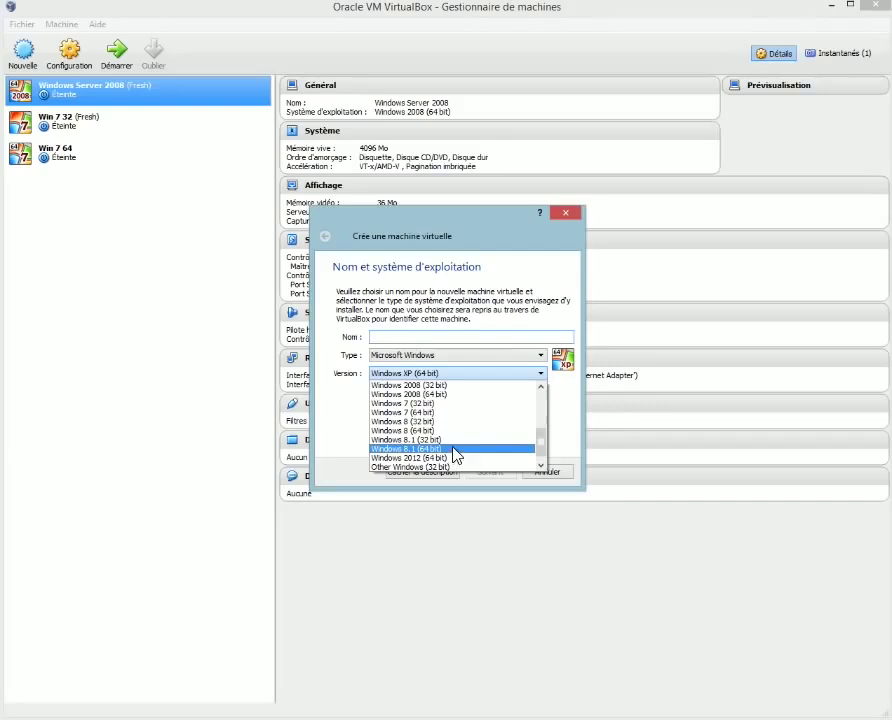
pyautogui.click(456, 449)
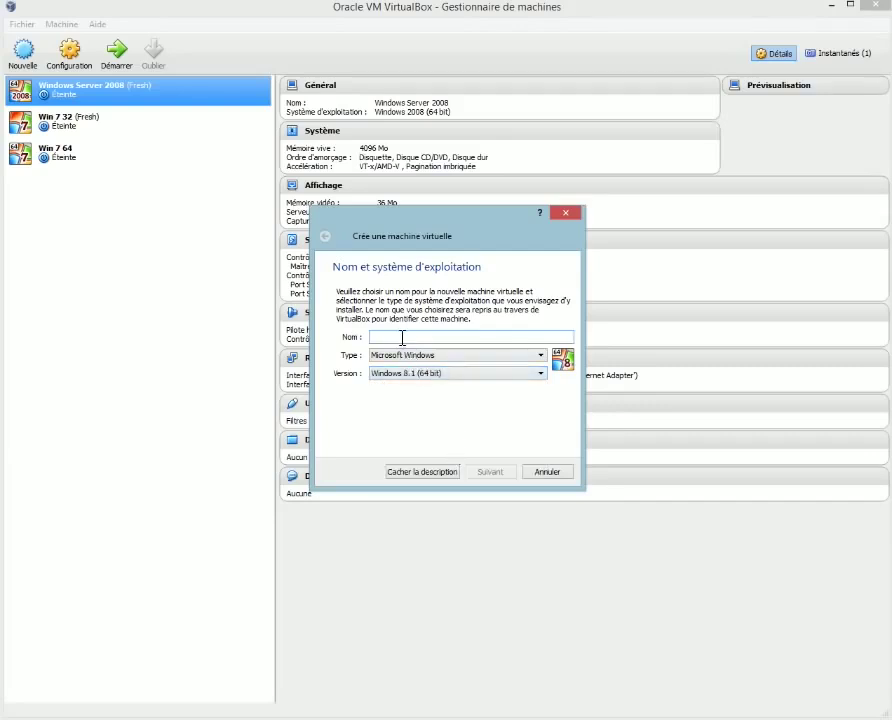
pyautogui.write('Windo')
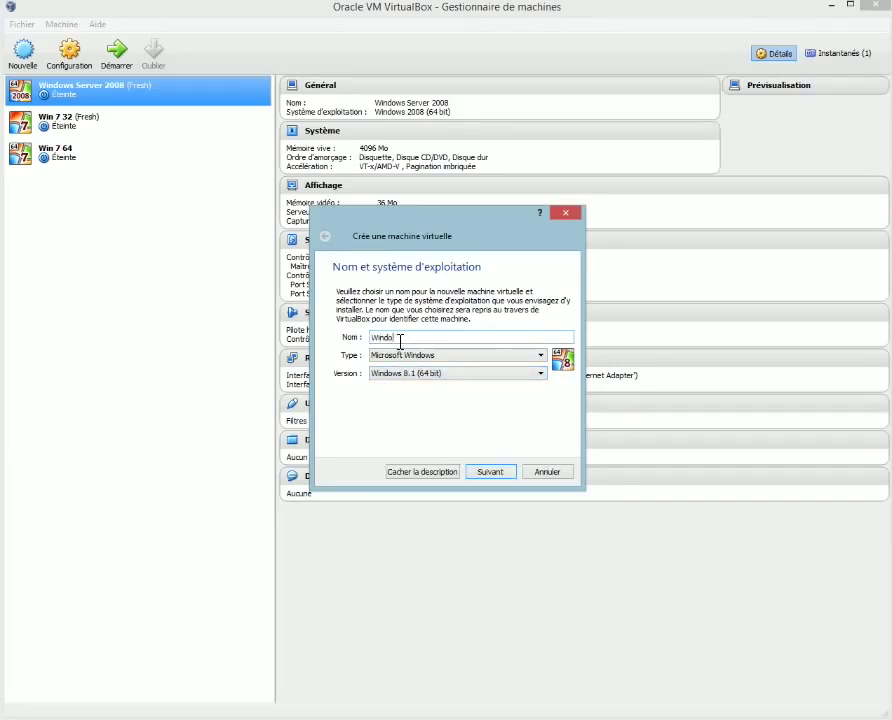
pyautogui.write('ws 10 Tech')
pyautogui.click(496, 472)
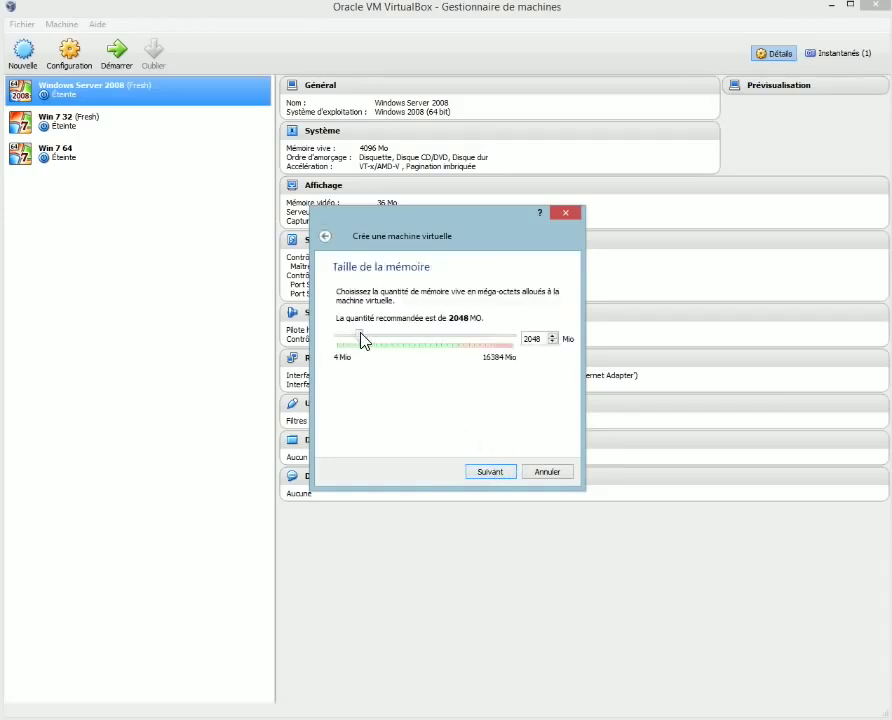
pyautogui.moveTo(361, 334); pyautogui.dragTo(383, 337)
pyautogui.click(494, 473)
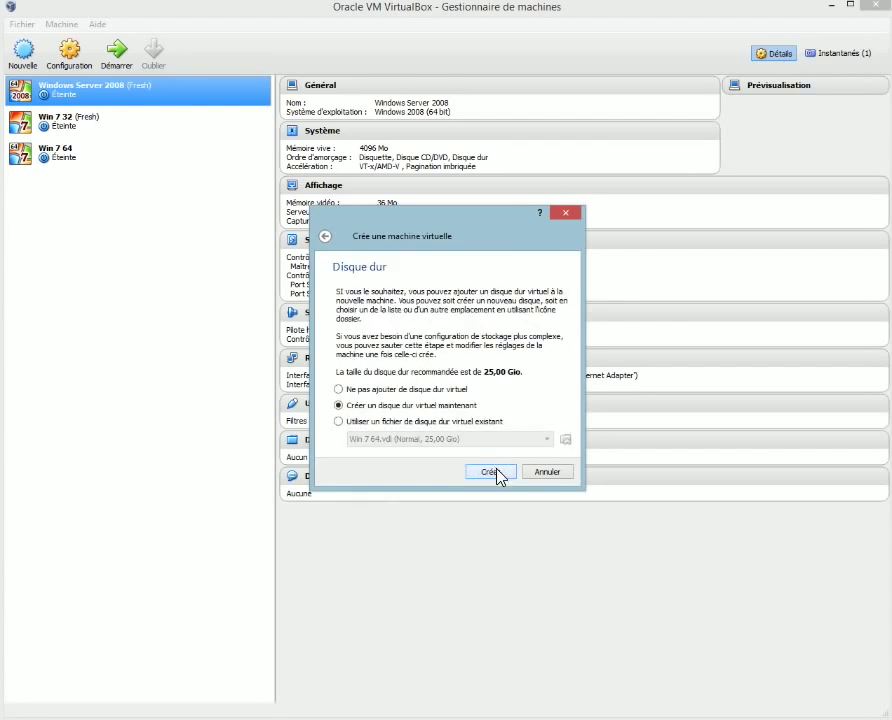
# Create a dynamically allocated VDI virtual hard disk of about 94.92 GiB for the new machine
pyautogui.click(495, 473)
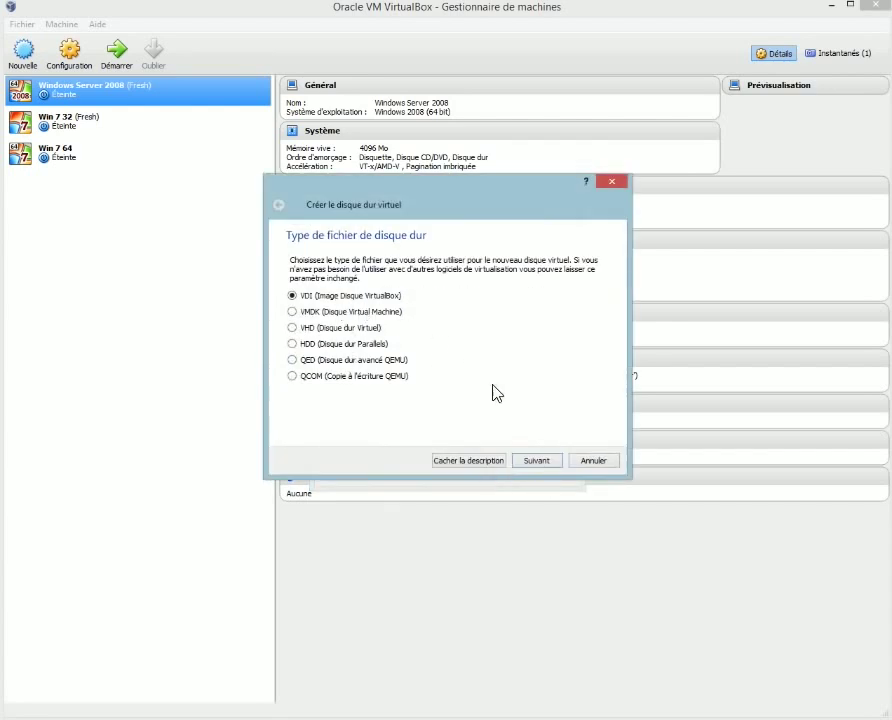
pyautogui.click(548, 464)
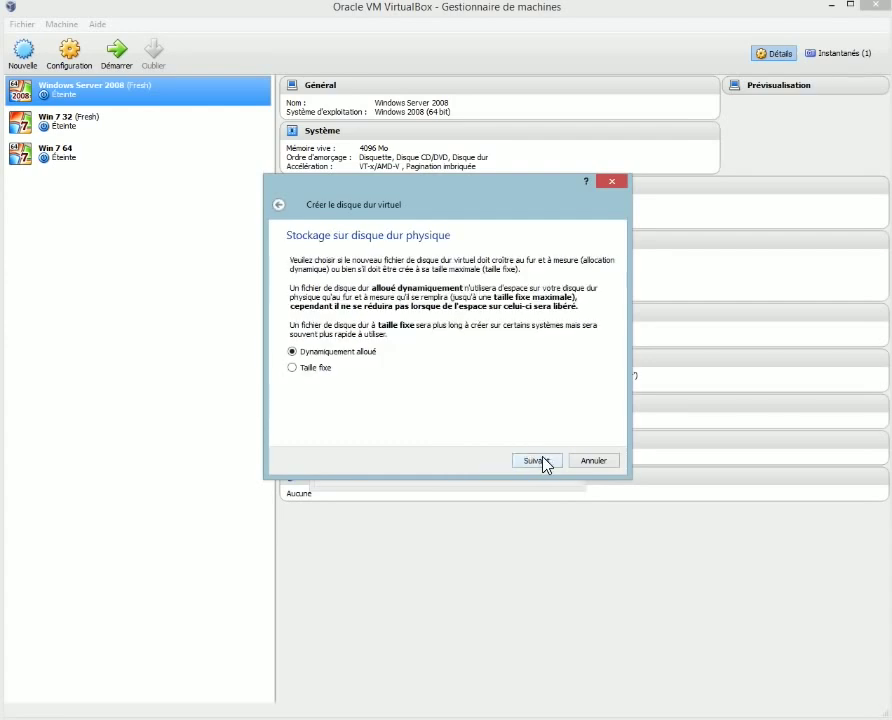
pyautogui.click(540, 461)
pyautogui.moveTo(474, 342); pyautogui.dragTo(500, 346)
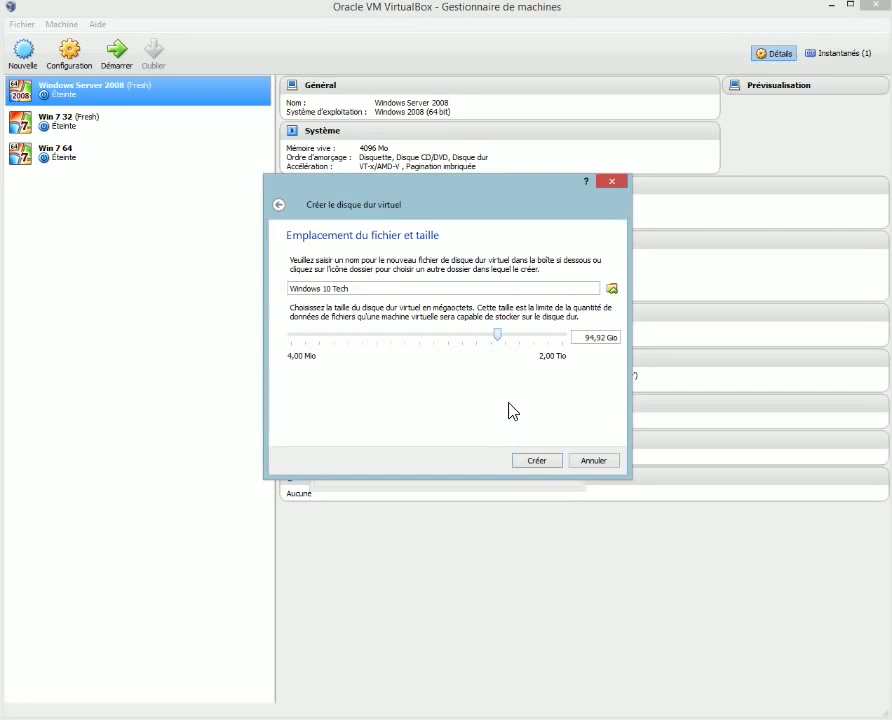
pyautogui.click(537, 461)
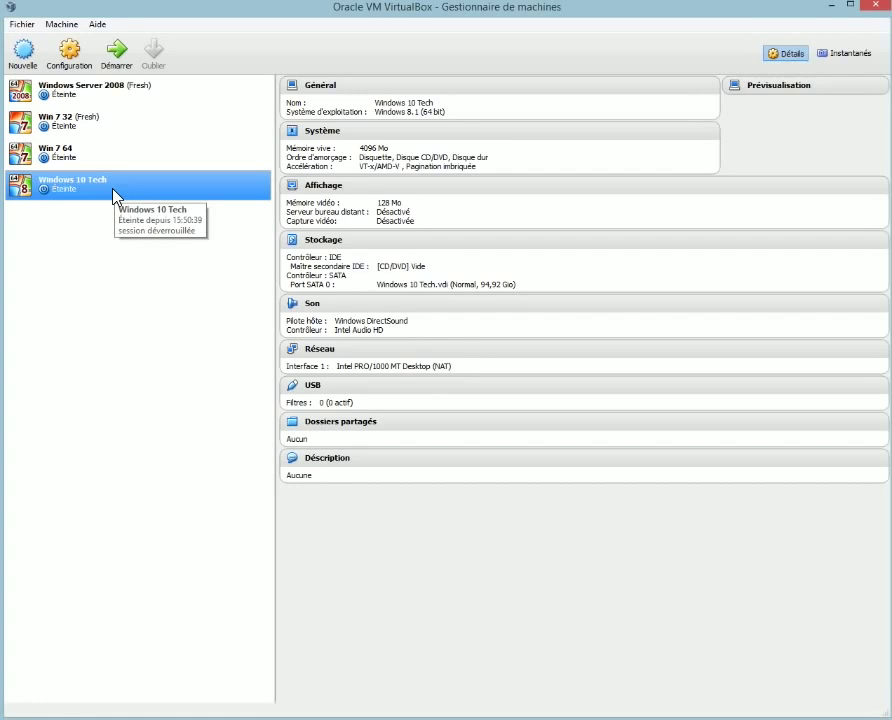
# Set both the shared clipboard and drag-and-drop of the Windows 10 Tech machine to Bidirectionnel
pyautogui.click(69, 60)
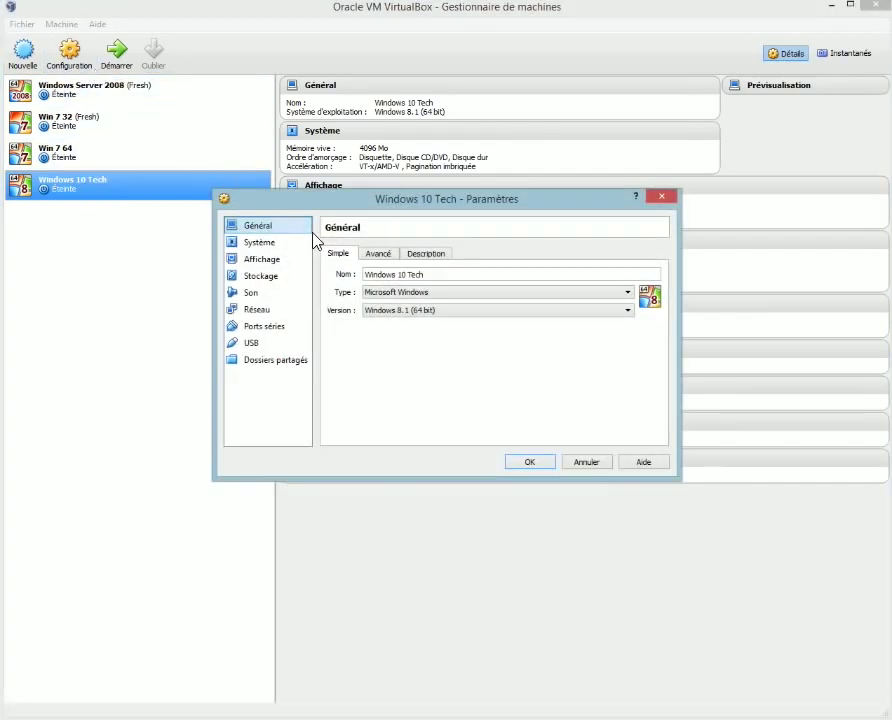
pyautogui.click(376, 255)
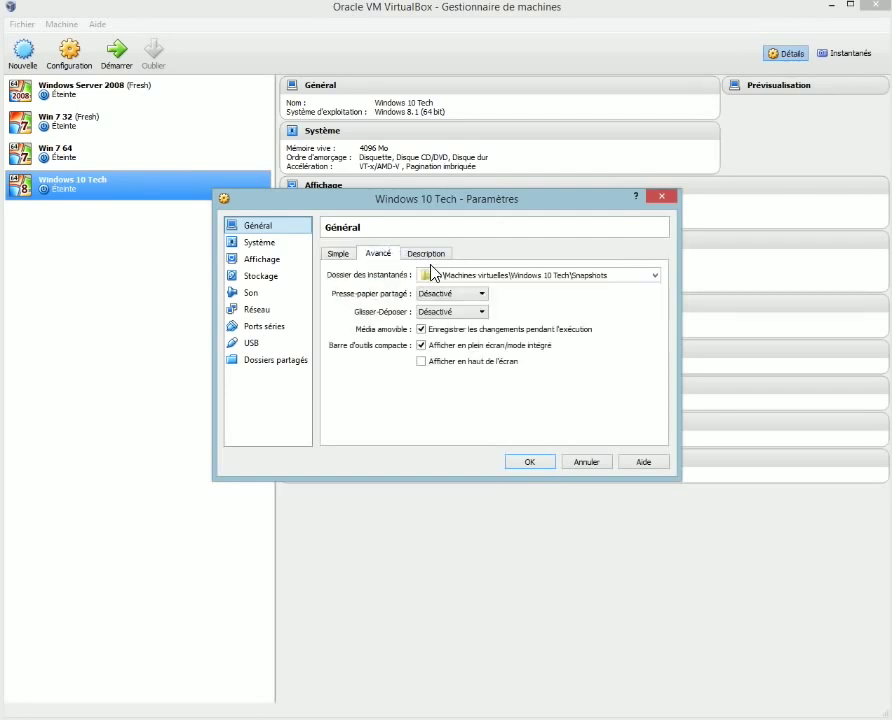
pyautogui.click(452, 296)
pyautogui.click(456, 332)
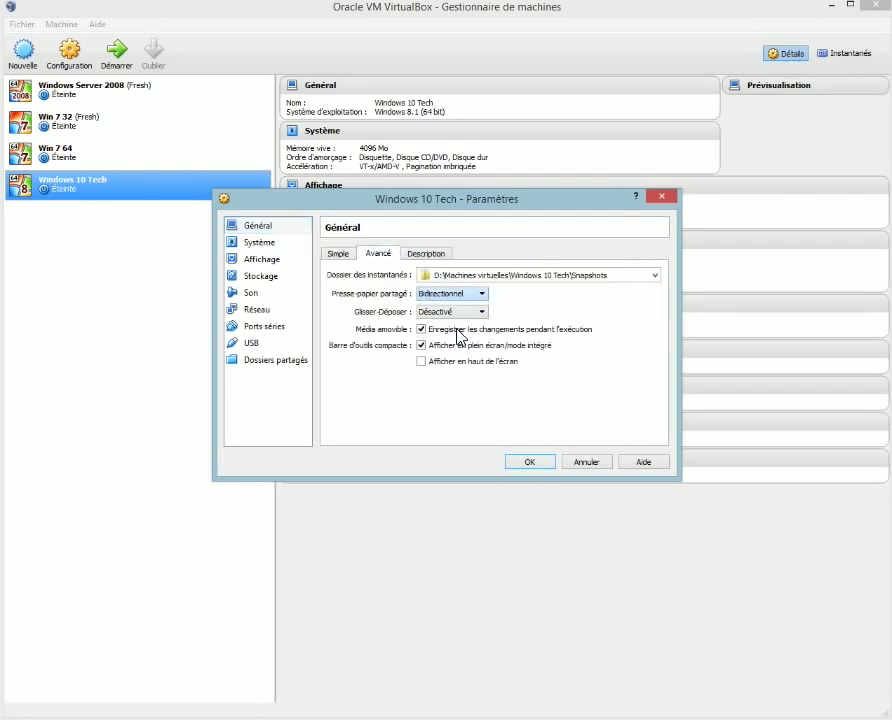
pyautogui.click(450, 312)
pyautogui.click(450, 351)
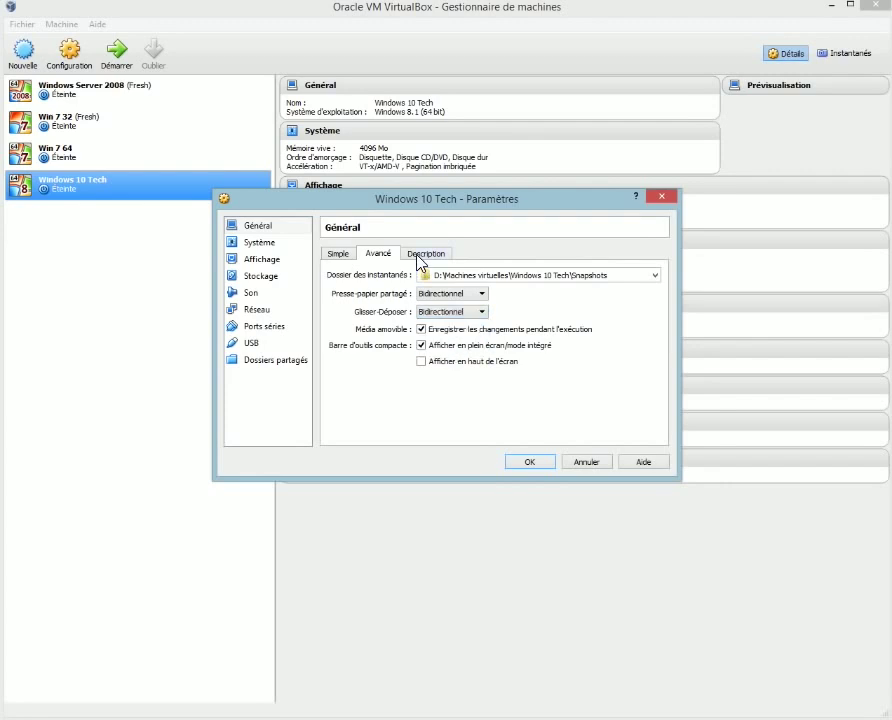
# Check the machine's description and motherboard settings, and set its number of processors to 2
pyautogui.click(420, 258)
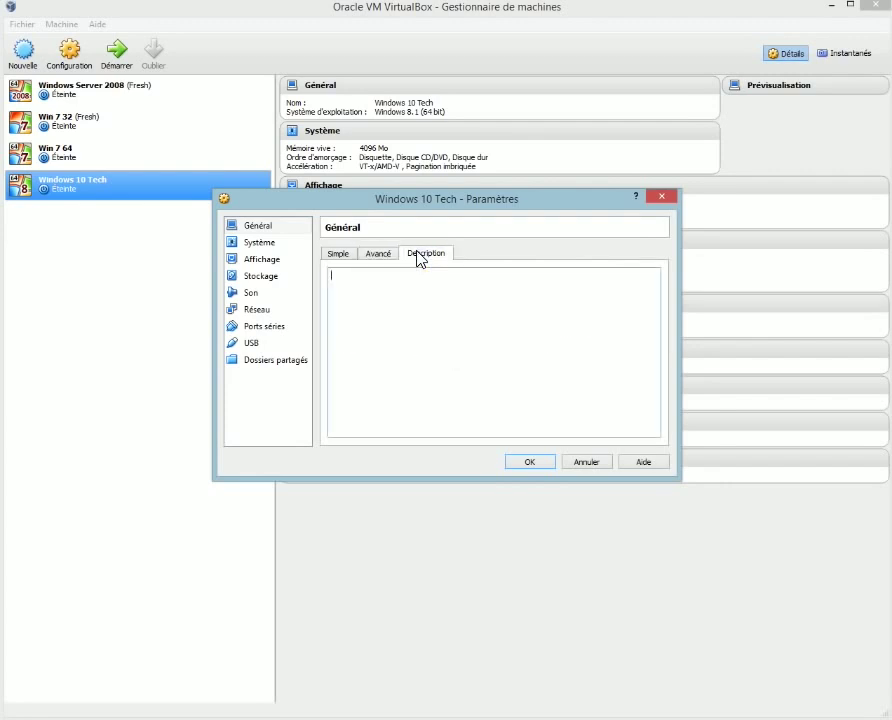
pyautogui.click(338, 254)
pyautogui.click(264, 243)
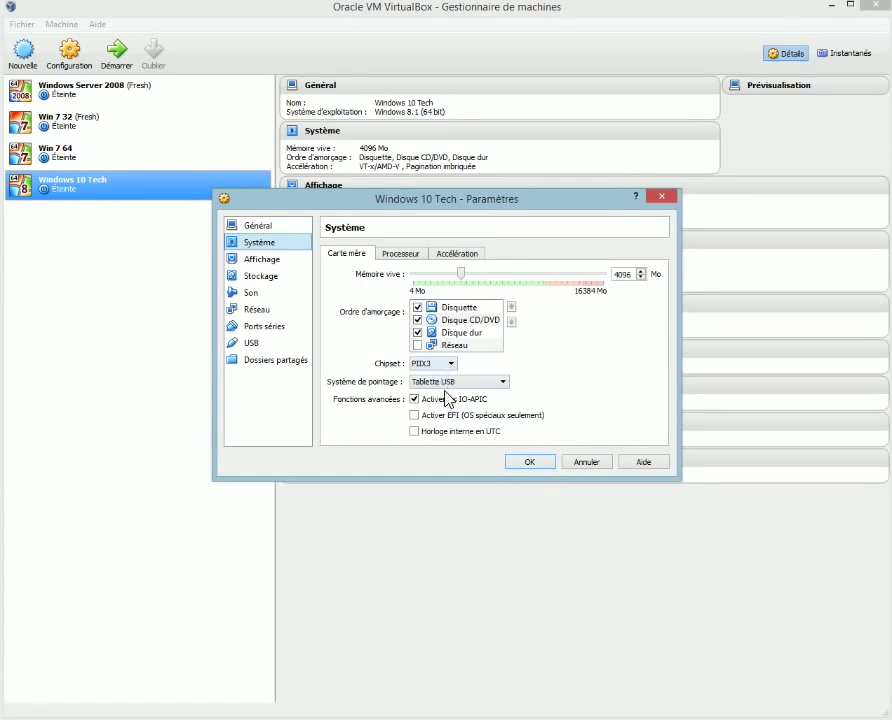
pyautogui.click(398, 256)
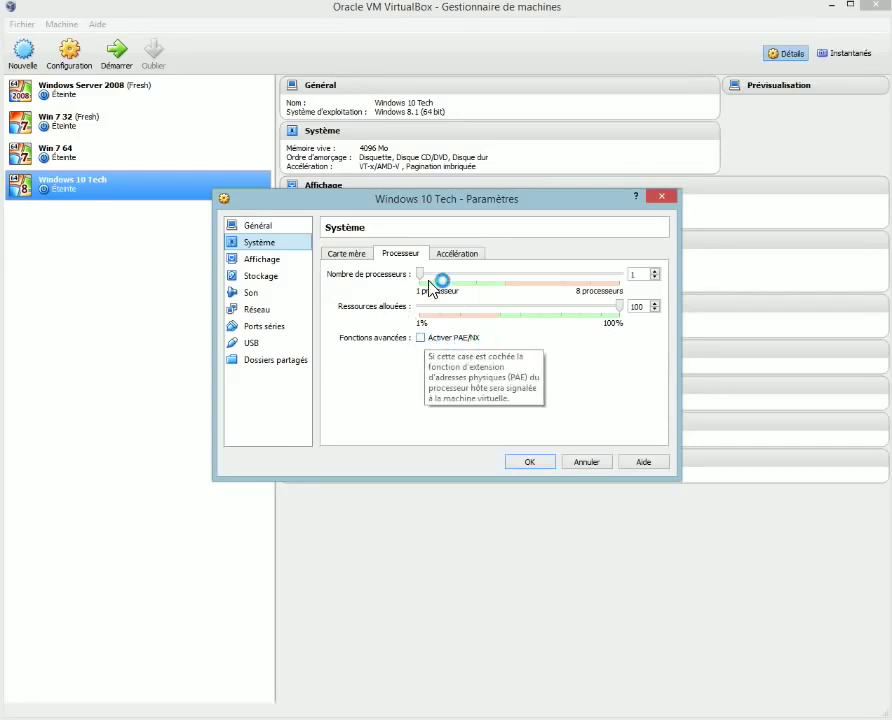
pyautogui.moveTo(419, 277); pyautogui.dragTo(459, 277)
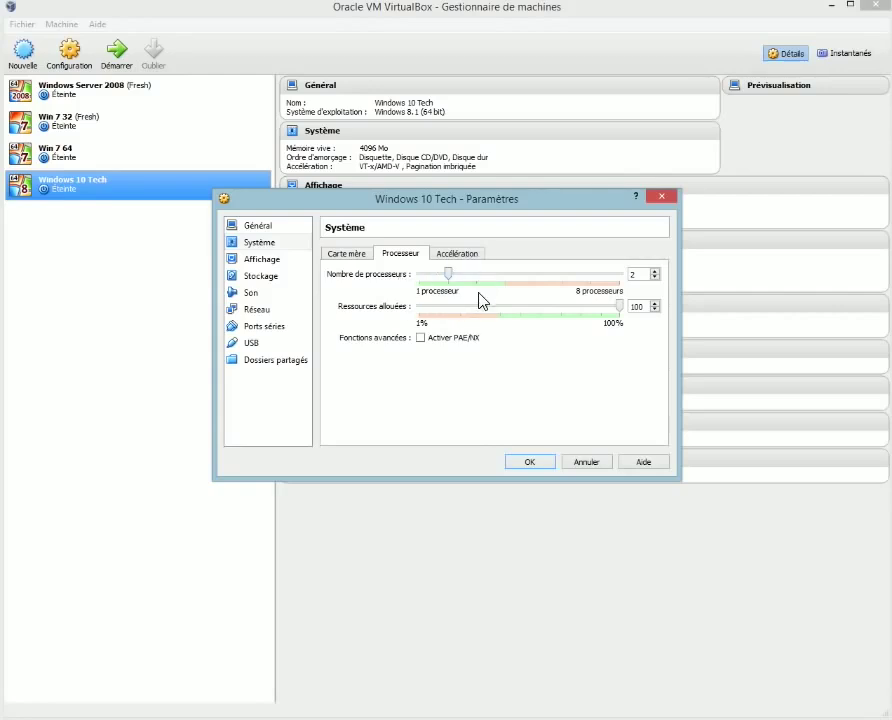
# Review the acceleration, display, storage and network settings, and save the machine's configuration
pyautogui.click(456, 258)
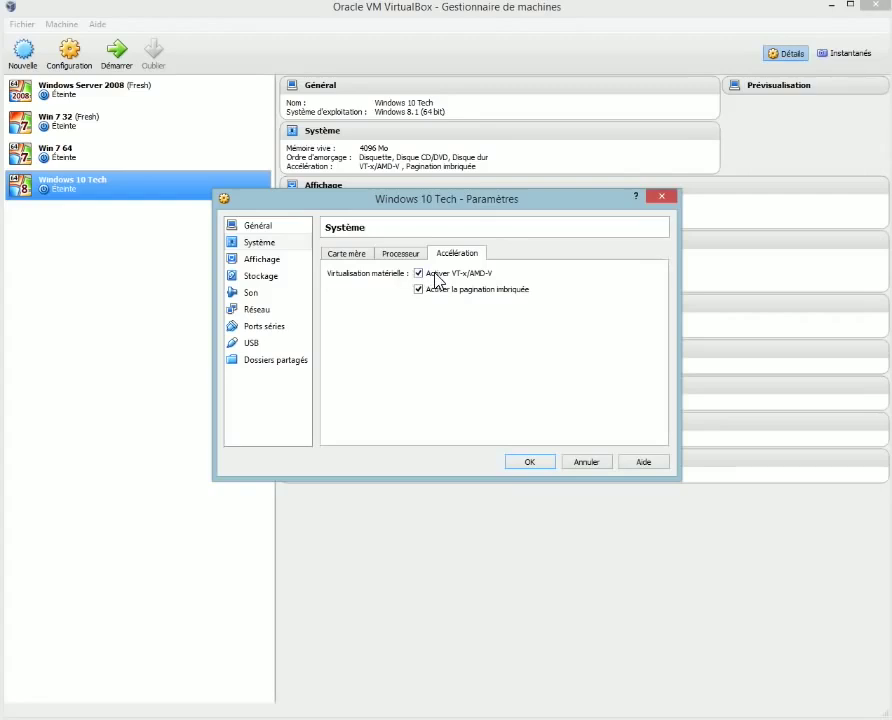
pyautogui.moveTo(437, 281)
pyautogui.click(262, 259)
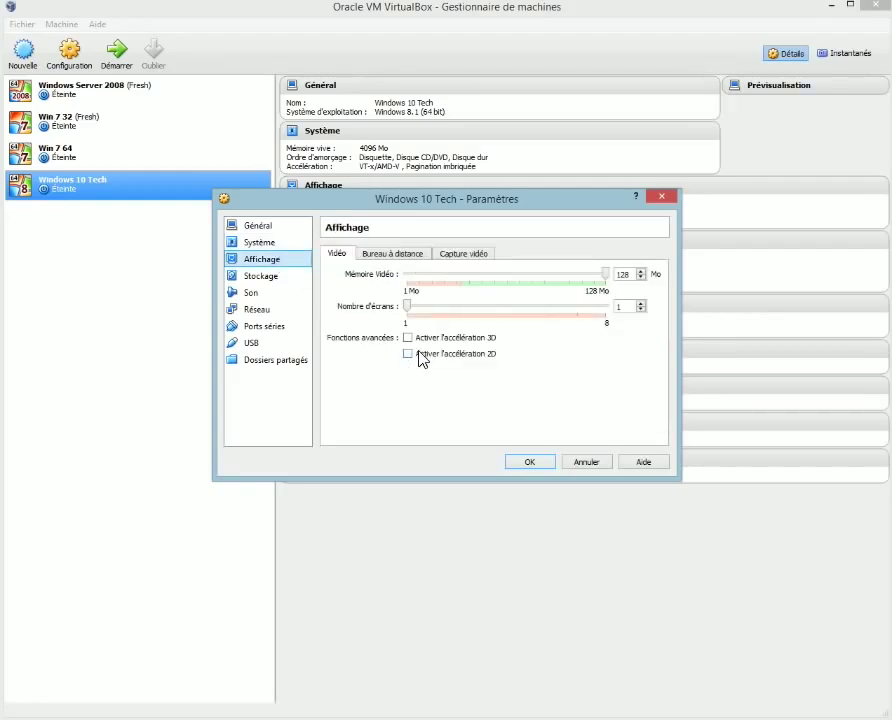
pyautogui.click(280, 277)
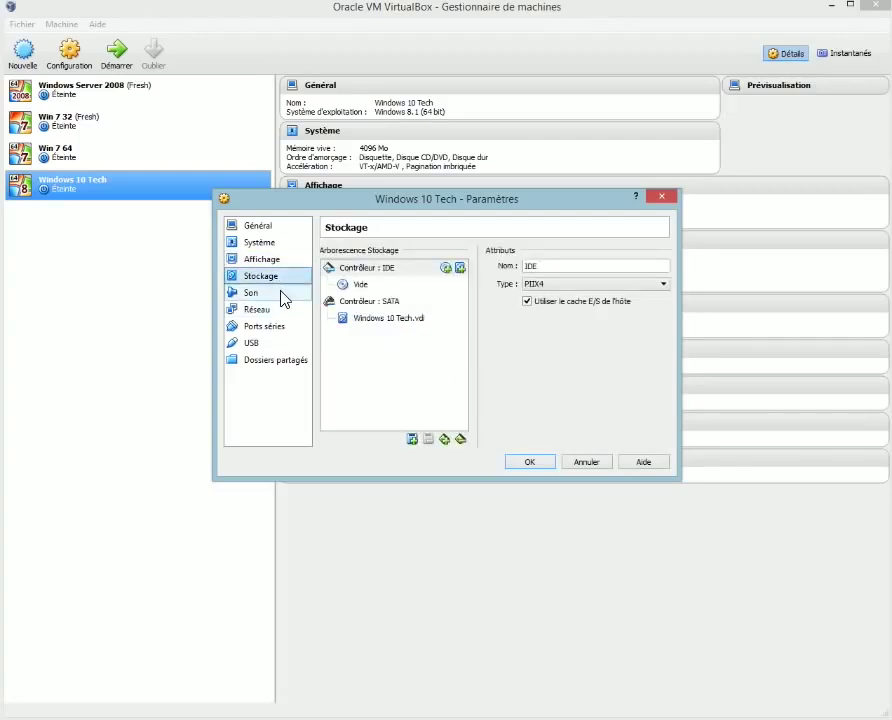
pyautogui.click(292, 312)
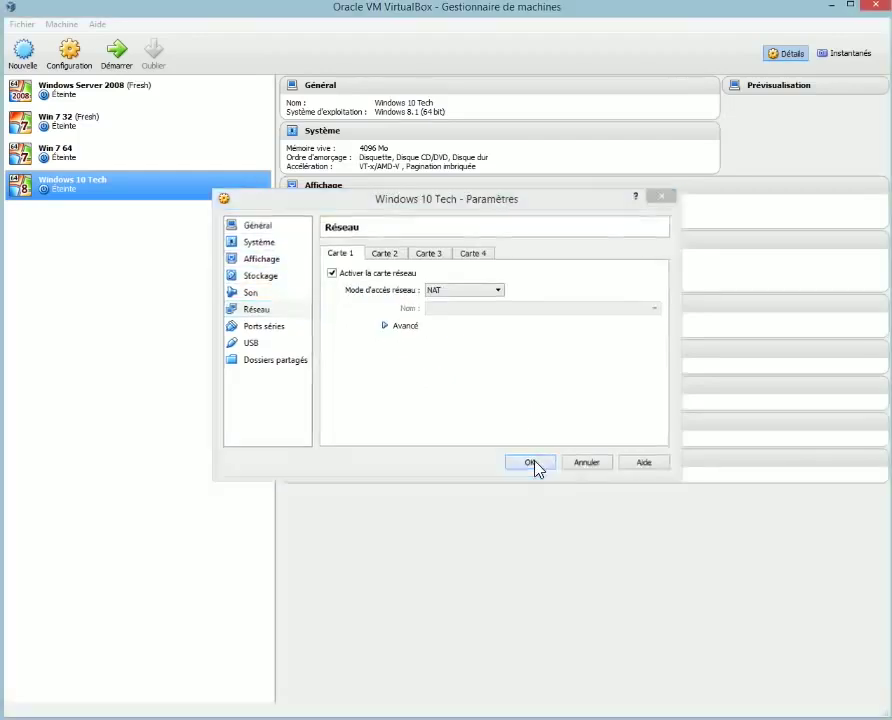
pyautogui.click(537, 466)
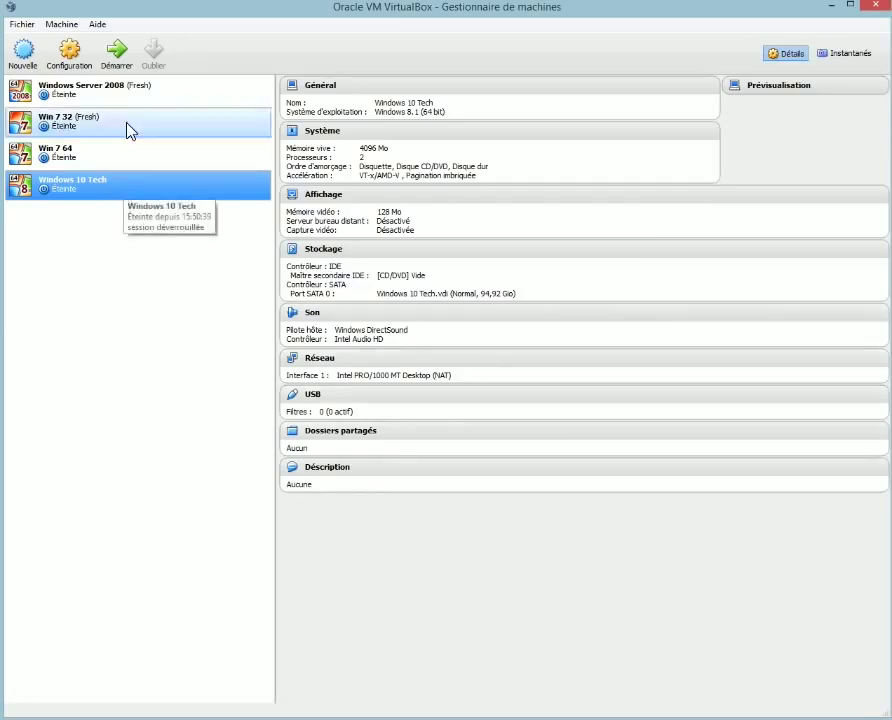
# Start the Windows 10 Tech machine with Windows-10-fr.iso from the Iso folder as its startup disk
pyautogui.click(118, 56)
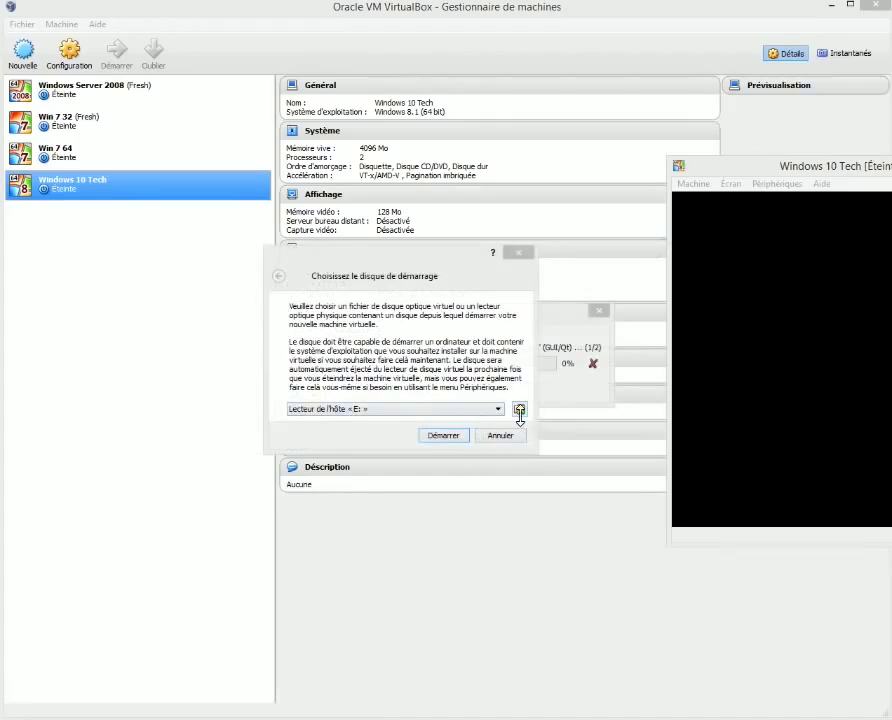
pyautogui.click(519, 410)
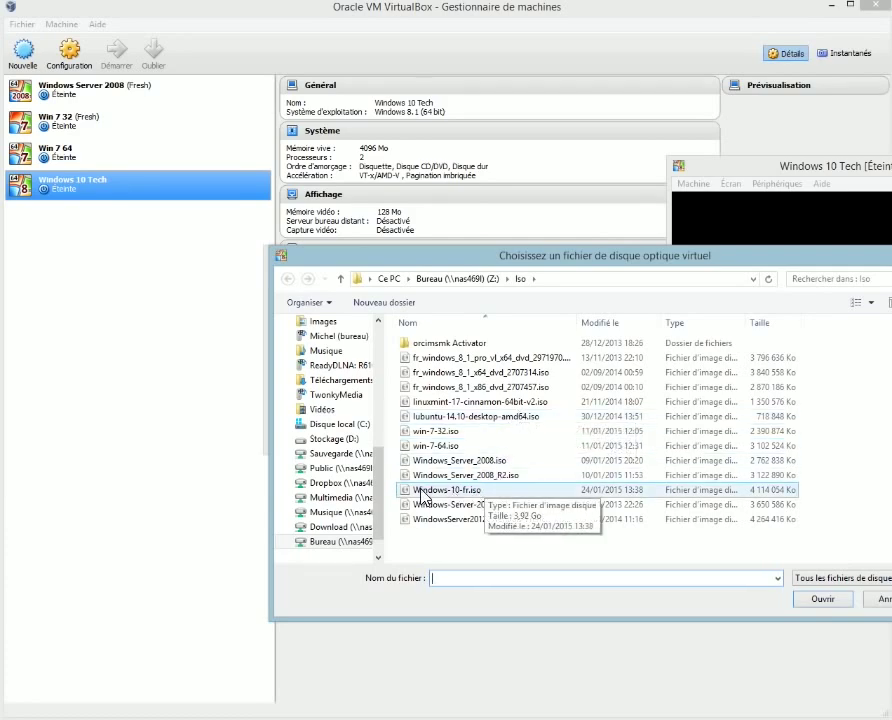
pyautogui.doubleClick(456, 491)
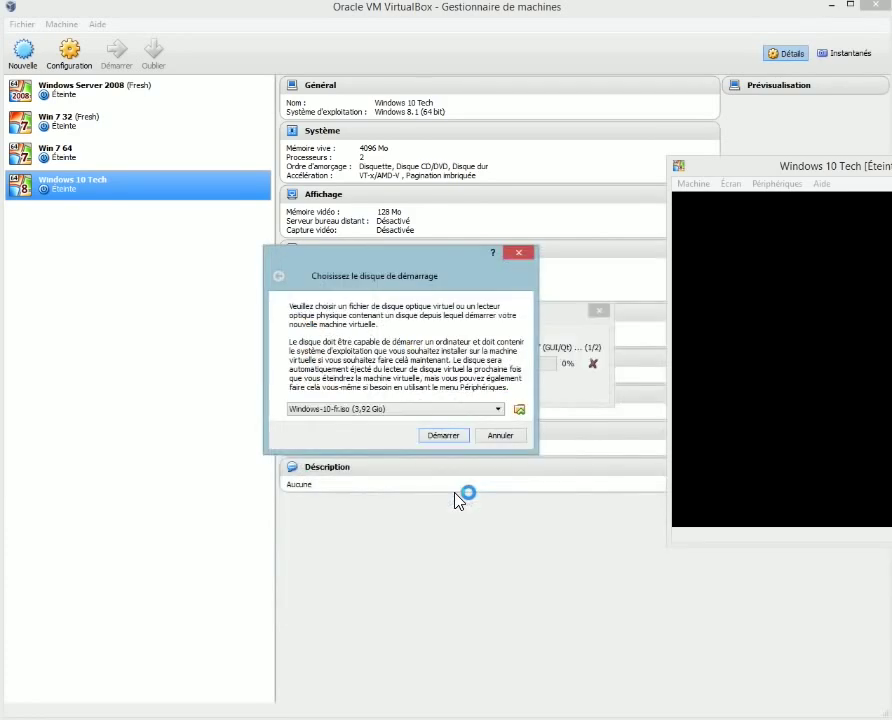
pyautogui.click(443, 435)
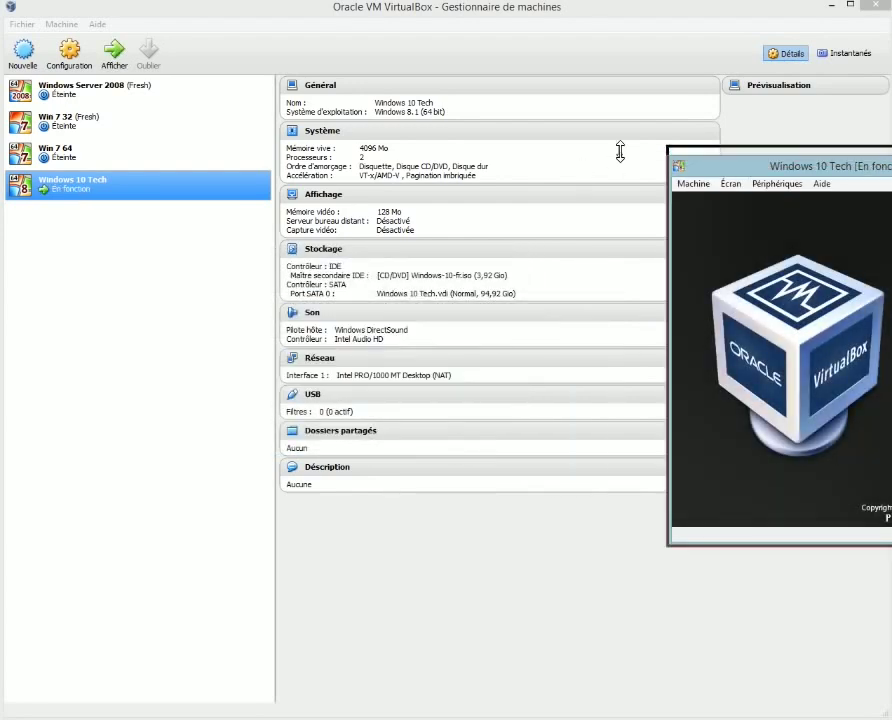
# Reposition and enlarge the running machine's window so that its whole display fits on screen
pyautogui.moveTo(748, 167); pyautogui.dragTo(224, 82)
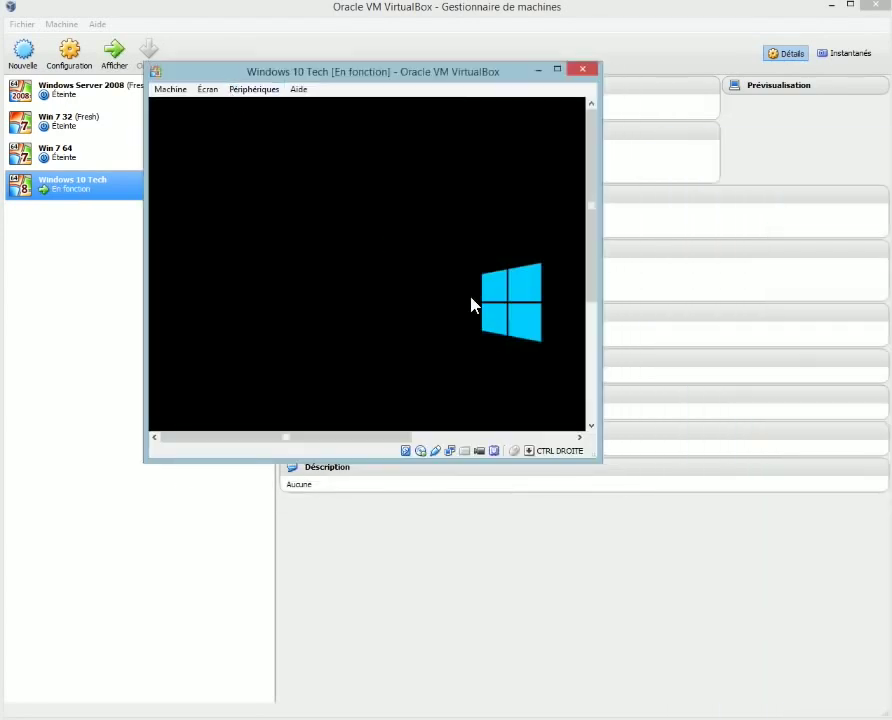
pyautogui.moveTo(600, 459); pyautogui.dragTo(866, 660)
pyautogui.moveTo(551, 71); pyautogui.dragTo(416, 27)
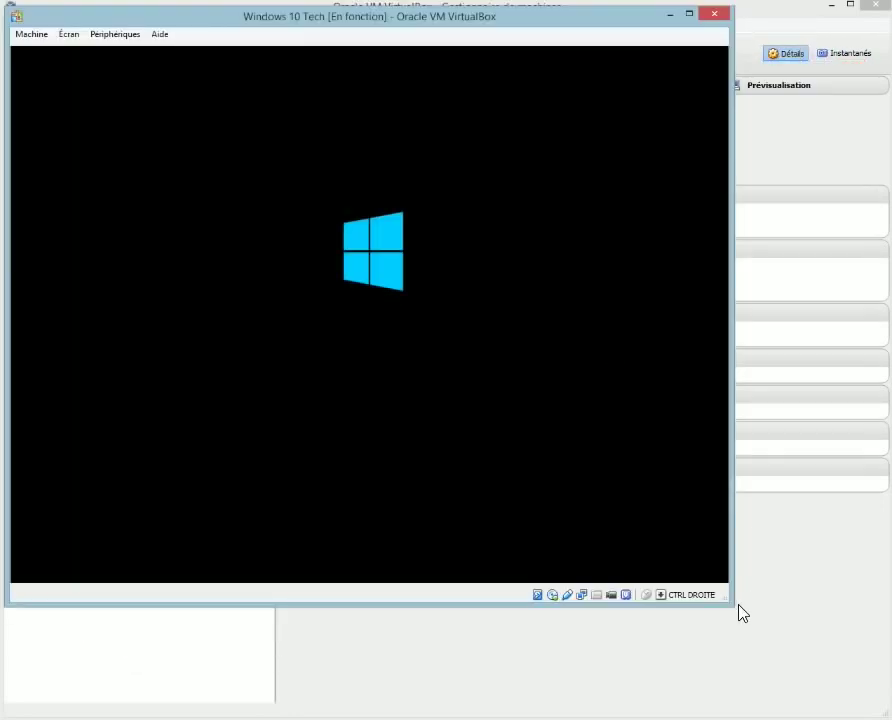
# Enlarge the machine's window and start the Windows installation with the French (France) language and French keyboard settings
pyautogui.moveTo(731, 610); pyautogui.dragTo(880, 707)
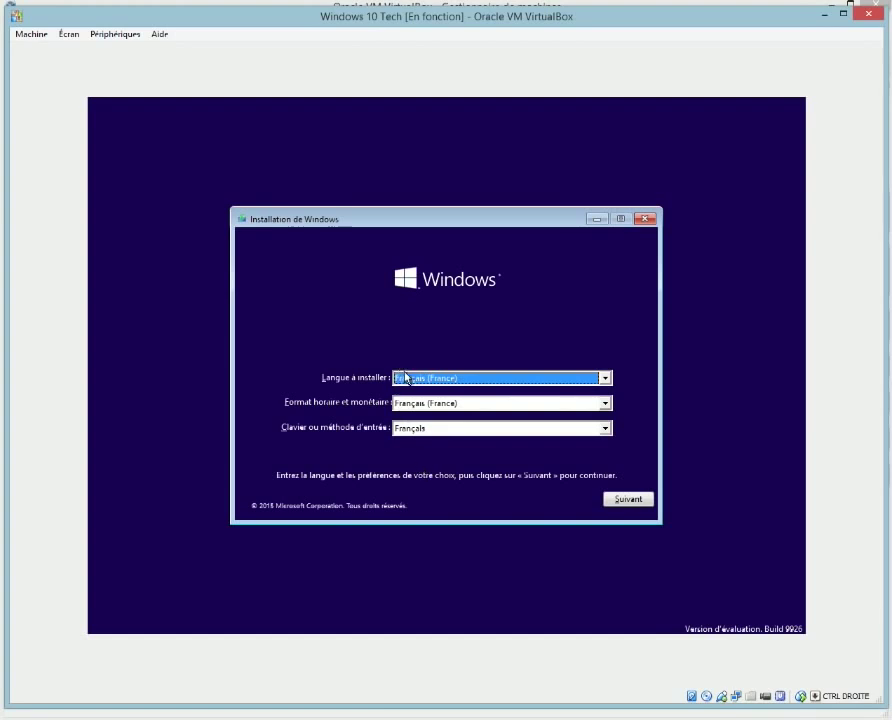
pyautogui.click(630, 500)
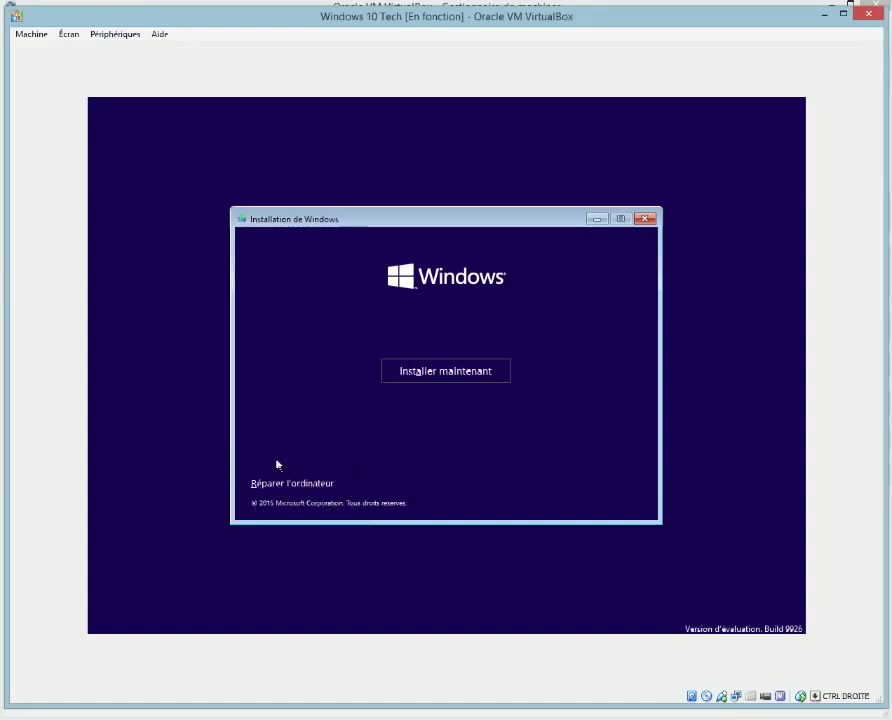
pyautogui.click(449, 377)
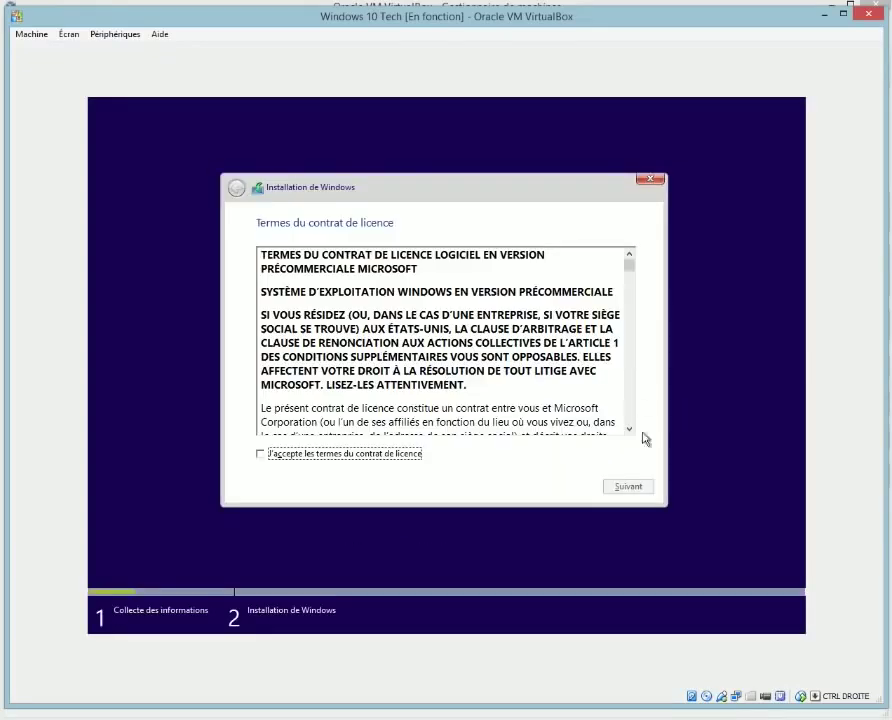
# Accept the licence terms and choose the custom installation type that installs Windows only
pyautogui.click(398, 456)
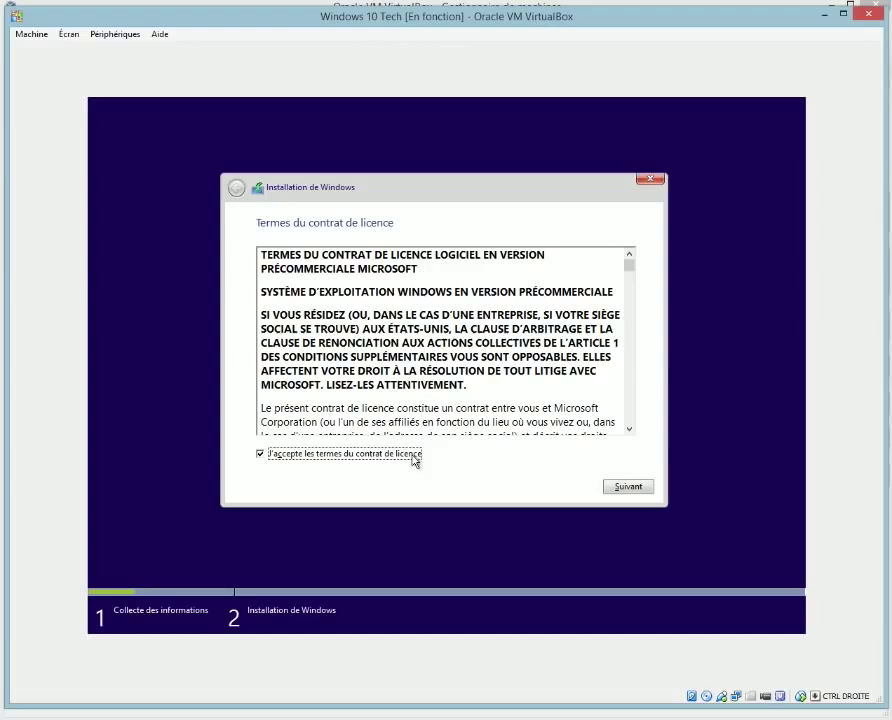
pyautogui.click(645, 492)
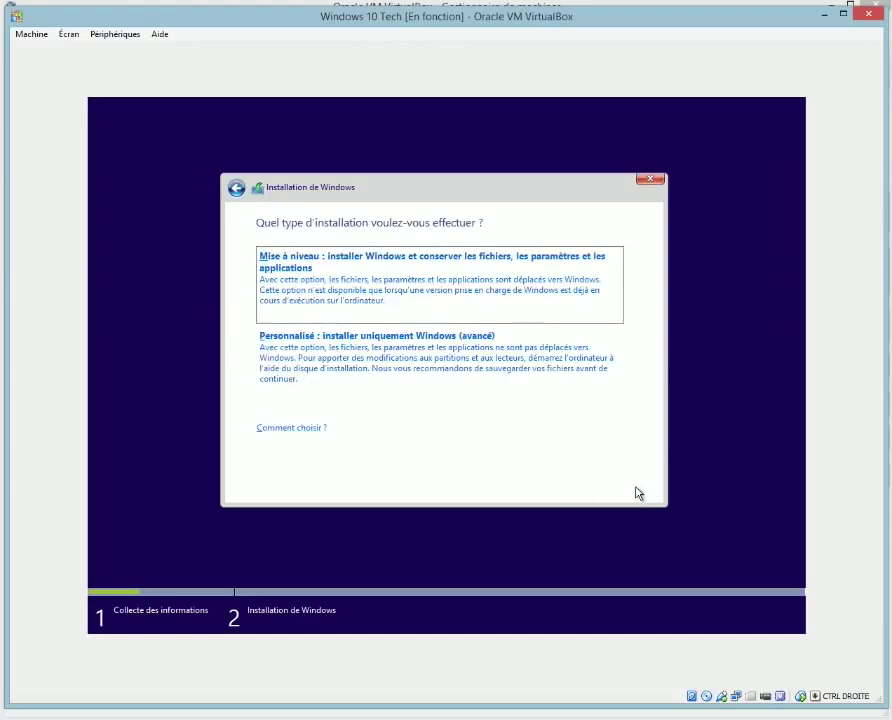
pyautogui.click(428, 357)
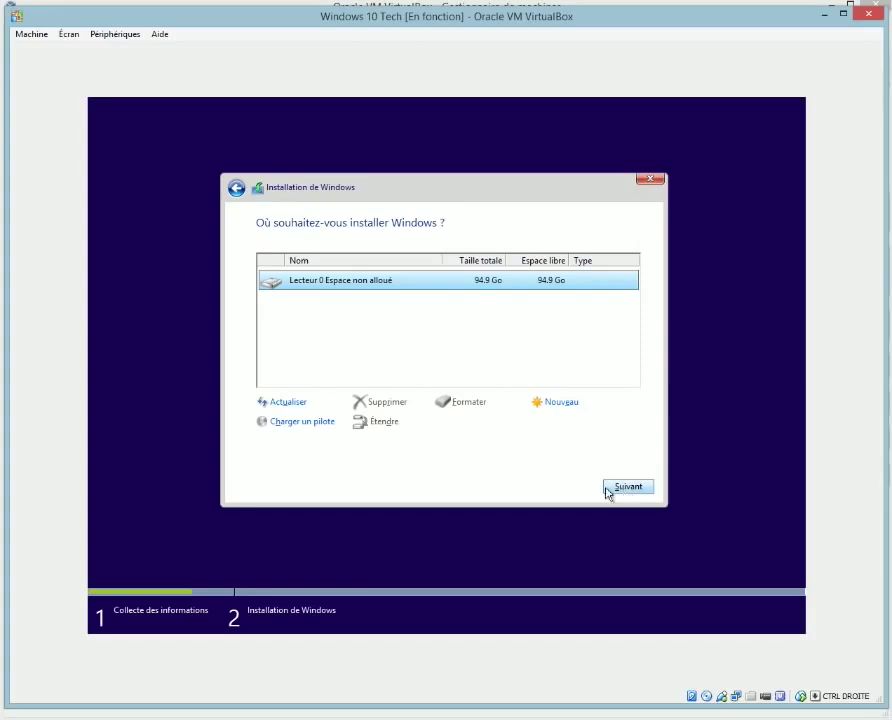
# Create a 97203 MB partition from Drive 0's unallocated space and install Windows on its primary Partition 2
pyautogui.click(560, 405)
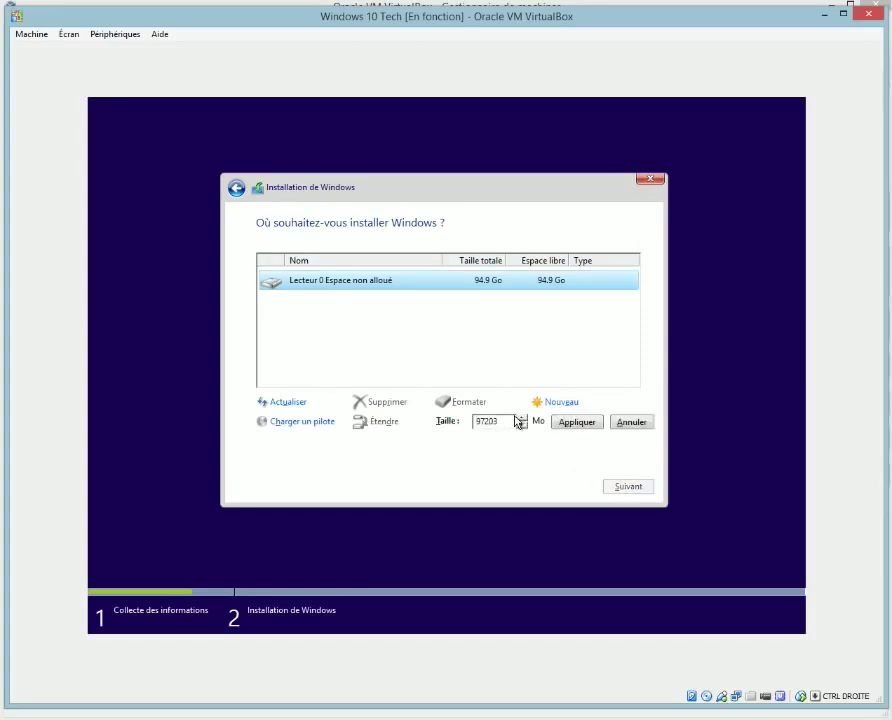
pyautogui.click(578, 425)
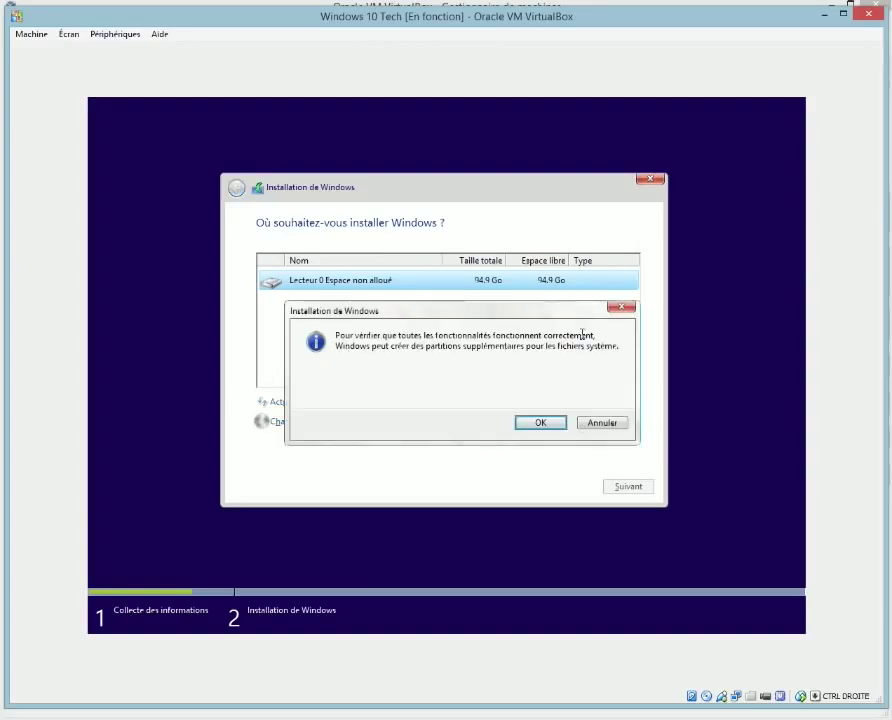
pyautogui.click(544, 425)
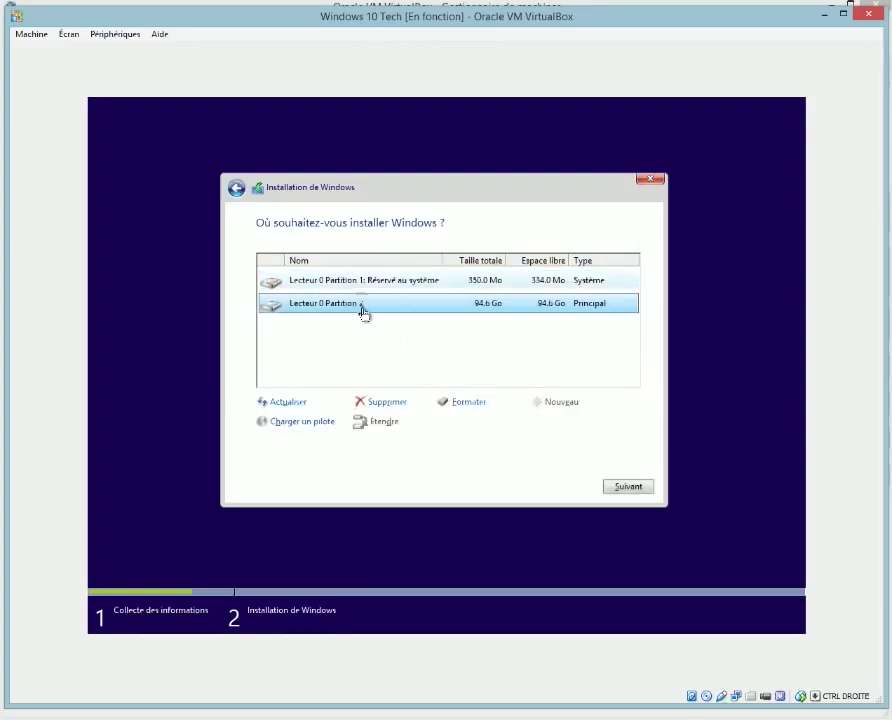
pyautogui.click(637, 490)
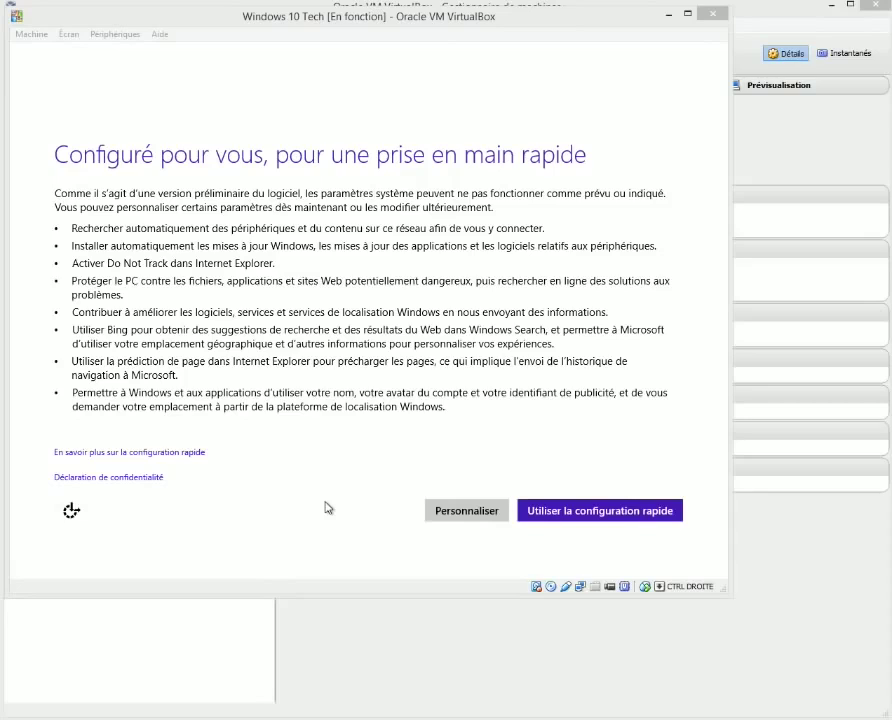
# Apply the express settings and choose to sign in without a Microsoft account
pyautogui.click(580, 513)
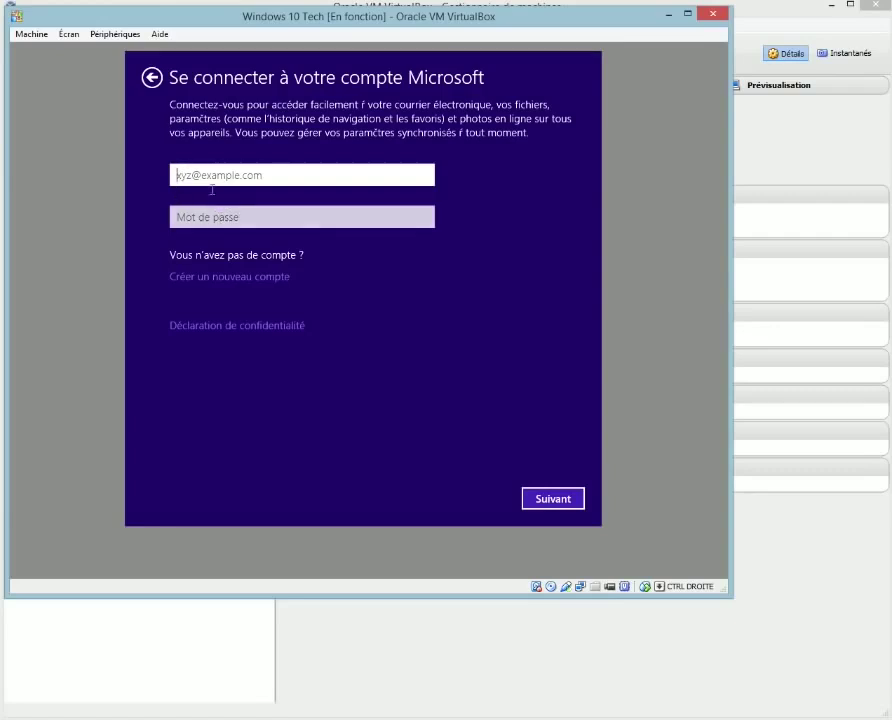
pyautogui.click(227, 279)
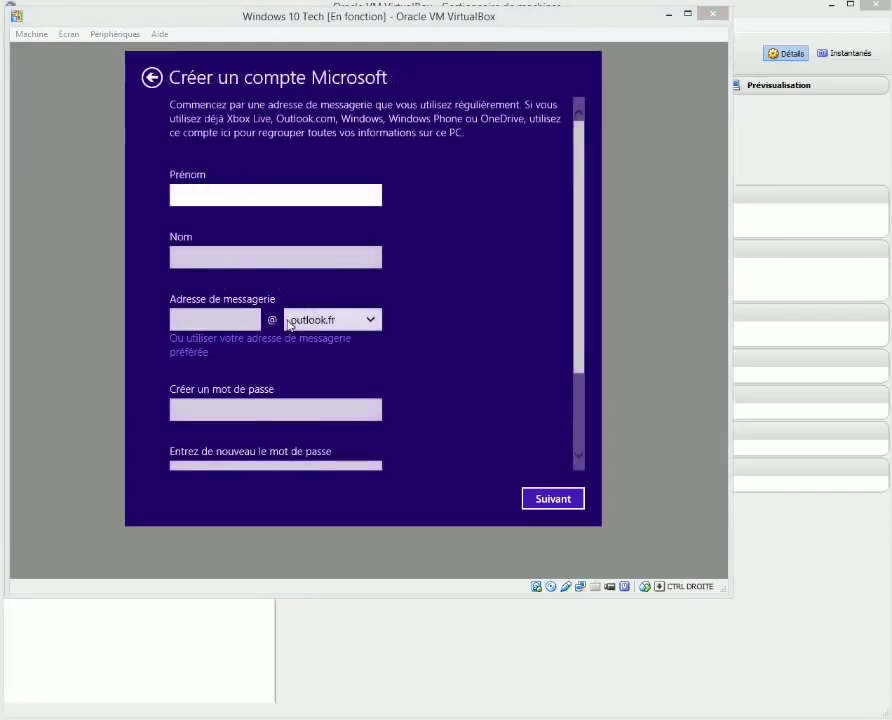
pyautogui.click(575, 424)
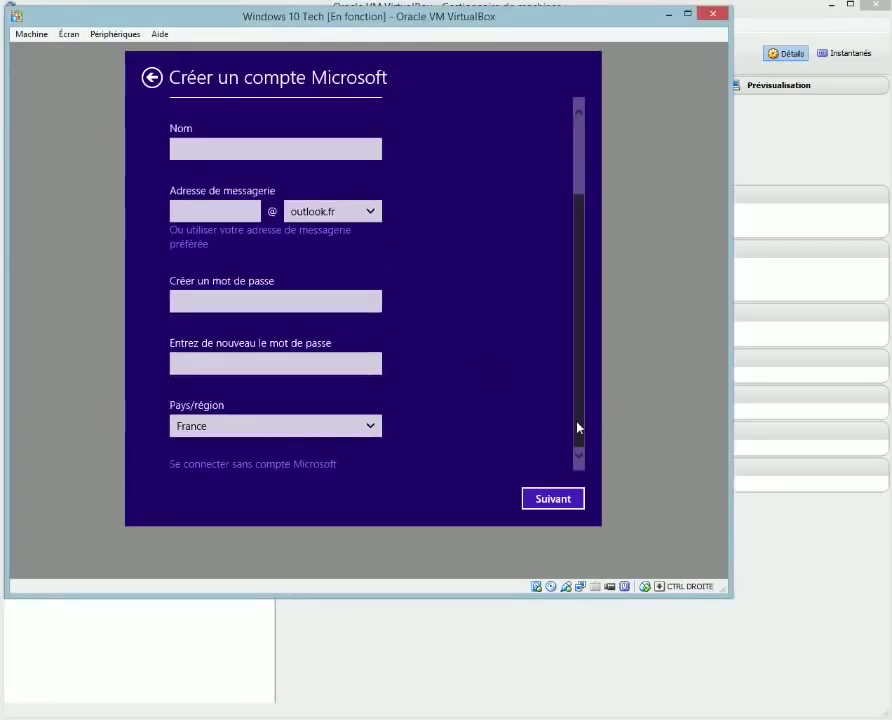
pyautogui.moveTo(578, 427)
pyautogui.mouseDown()
pyautogui.moveTo(600, 362)
pyautogui.moveTo(598, 305)
pyautogui.moveTo(583, 451)
pyautogui.moveTo(572, 449)
pyautogui.mouseUp()
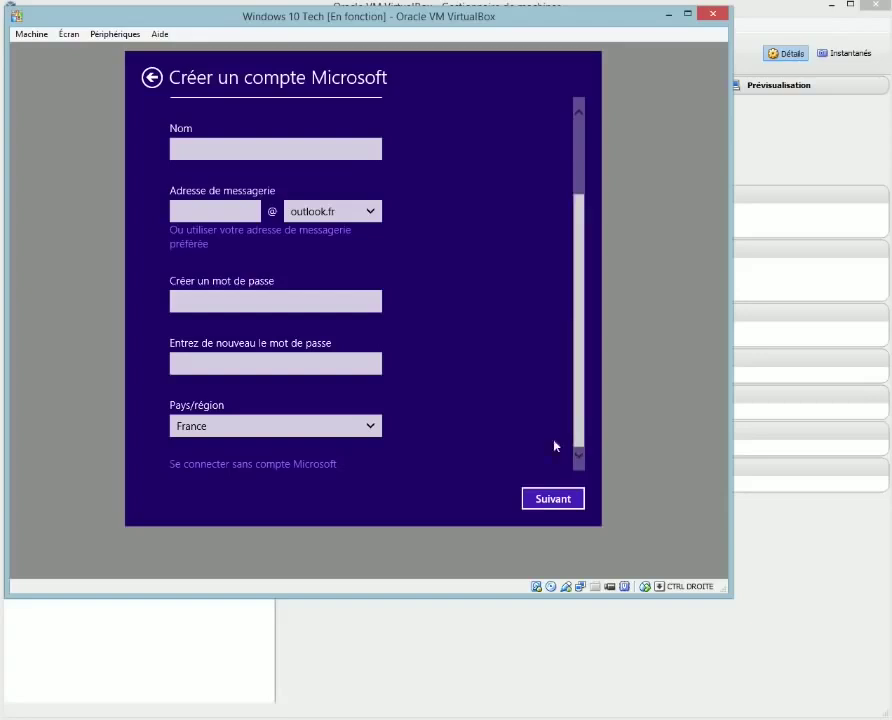
pyautogui.click(265, 466)
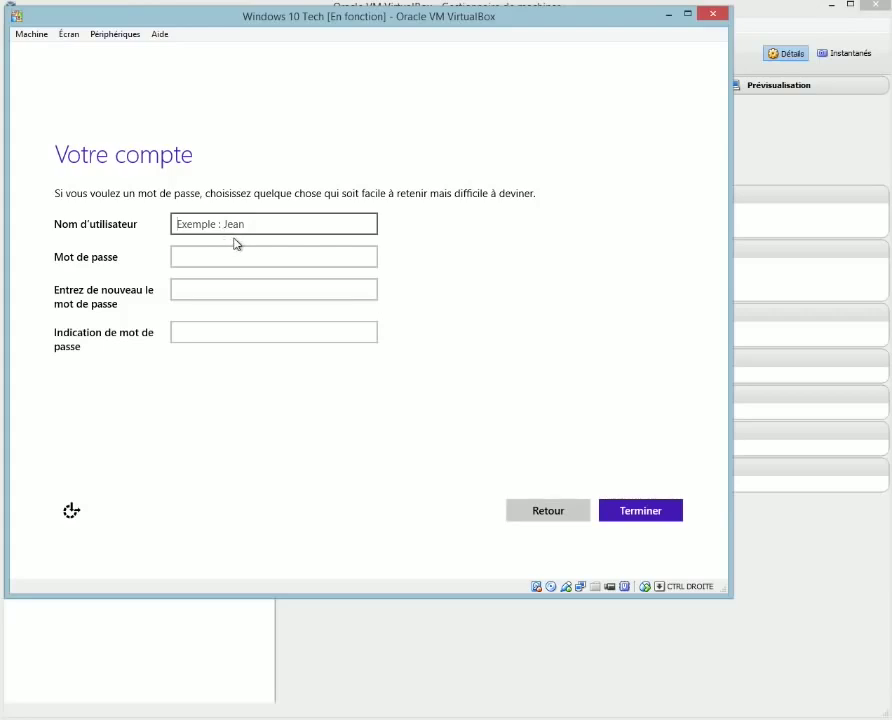
# Create the local account with the user name, the account password and its confirmation, and a password hint
pyautogui.write('cedric')
pyautogui.press('Tab')
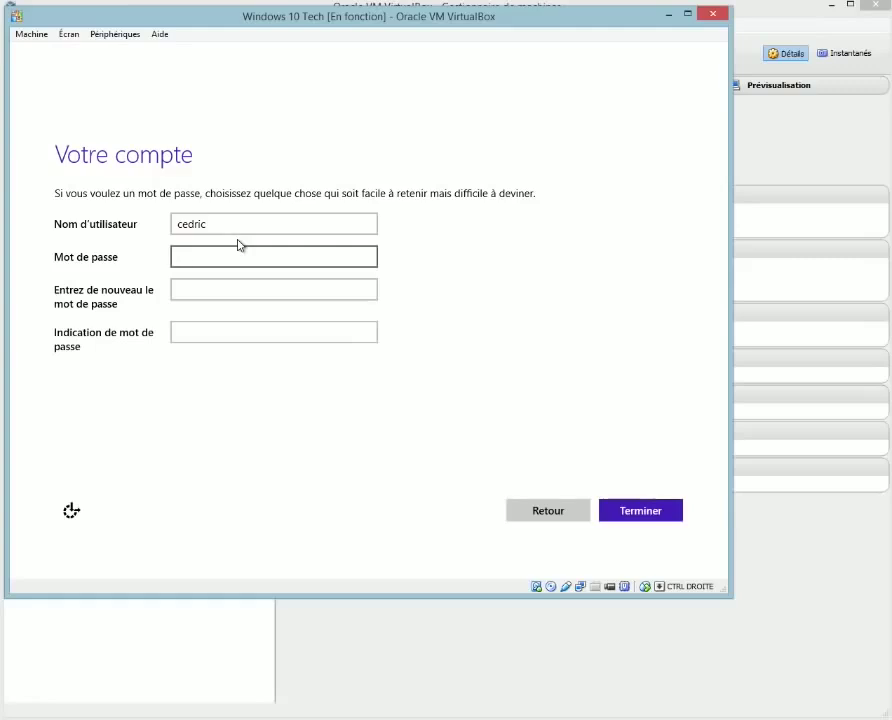
pyautogui.write('•••••••••')
pyautogui.press('Tab')
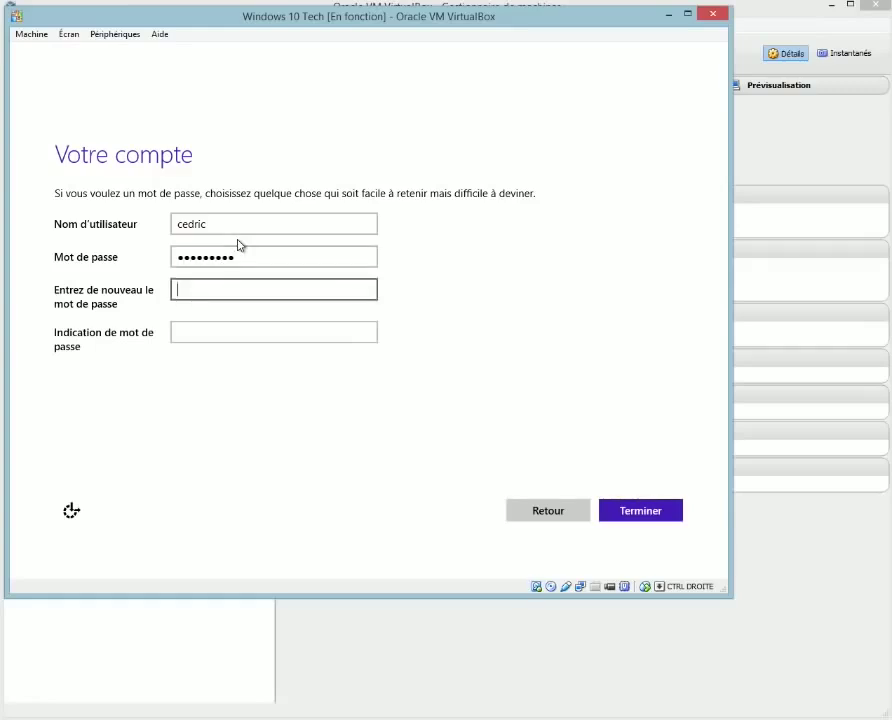
pyautogui.write('•••••••••')
pyautogui.press('Tab')
pyautogui.write('p')
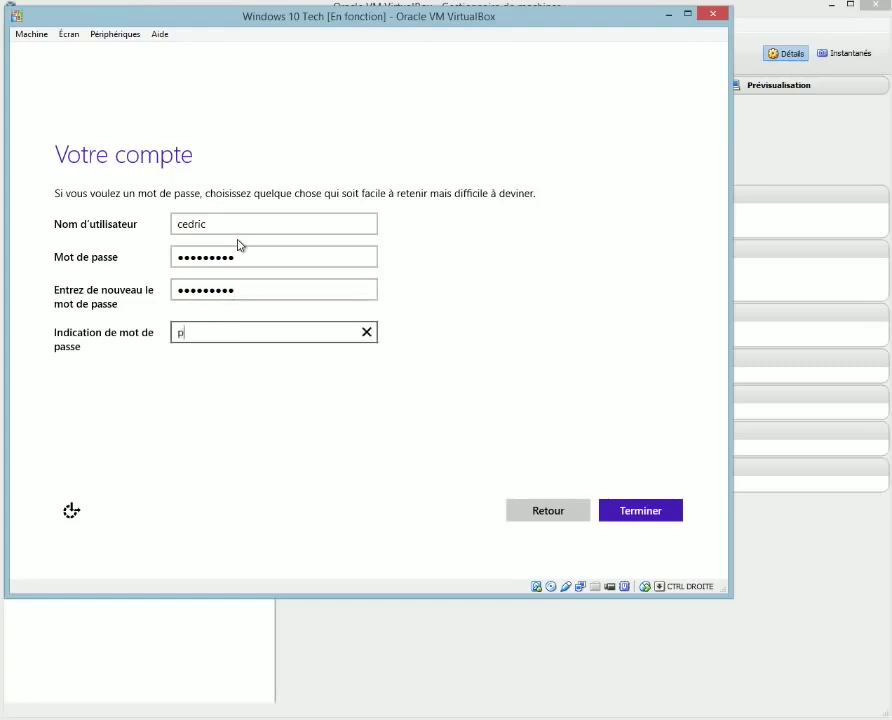
pyautogui.press('BackSpace')
pyautogui.write('pass')
pyautogui.click(655, 519)
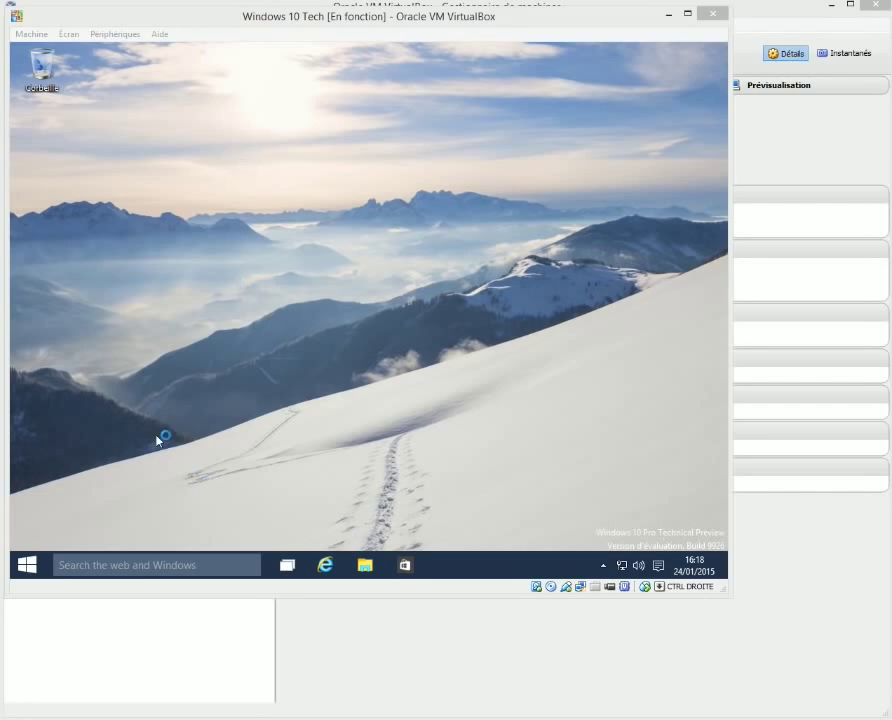
# Examine the Start menu's app tiles, including the Explore Windows and Everyday apps groups
pyautogui.click(26, 566)
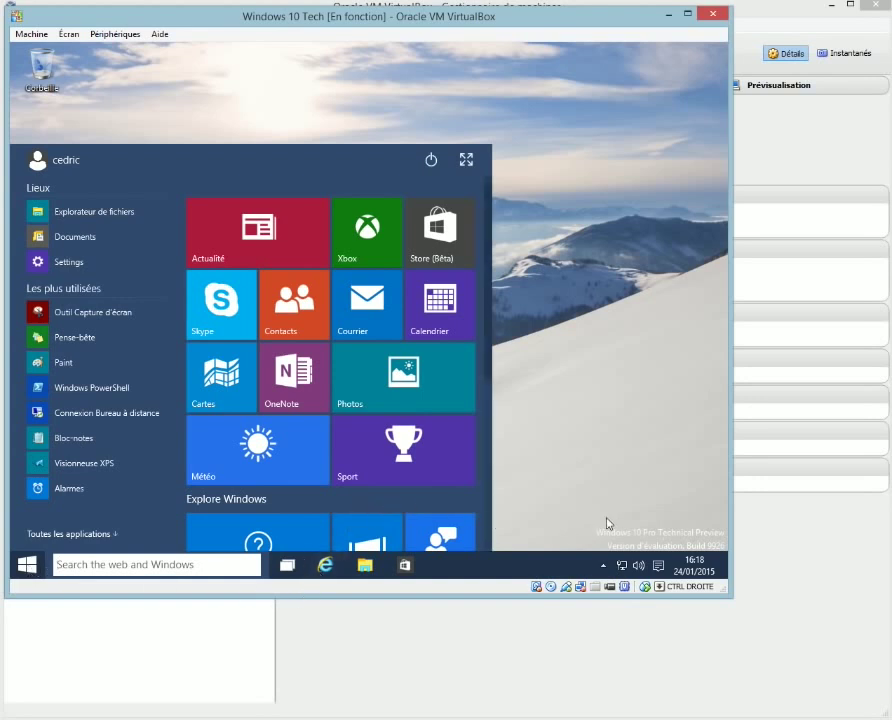
pyautogui.scroll(-1, 440, 470)
pyautogui.scroll(-3, 440, 477)
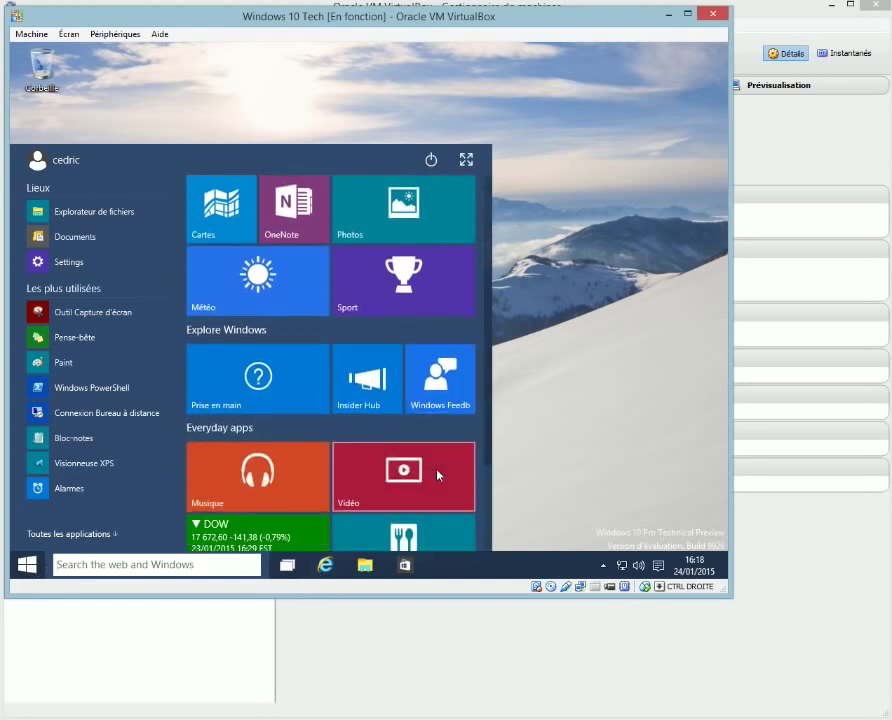
pyautogui.scroll(4, 440, 477)
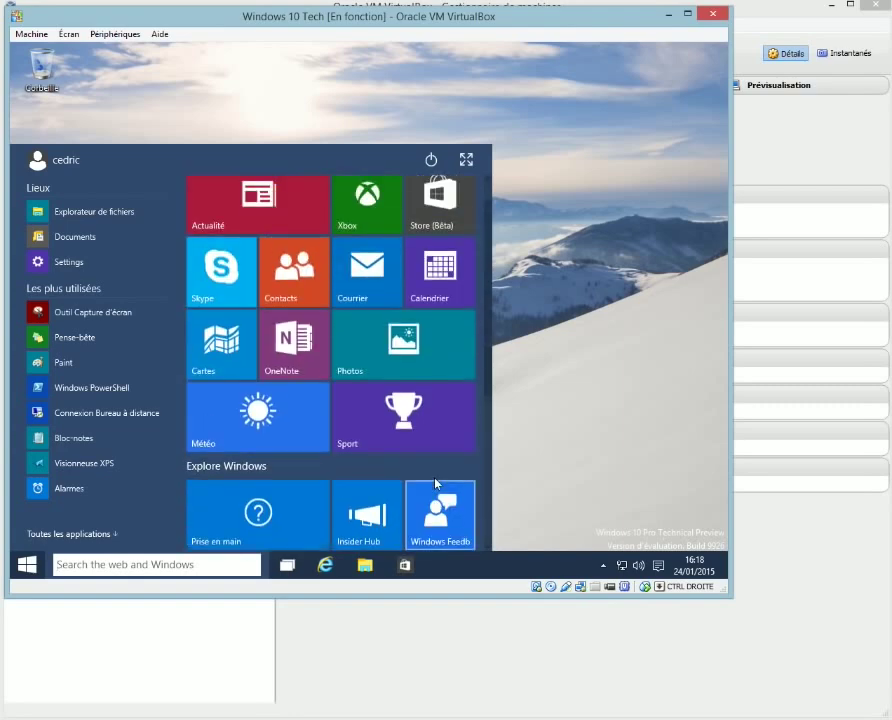
pyautogui.scroll(1, 436, 480)
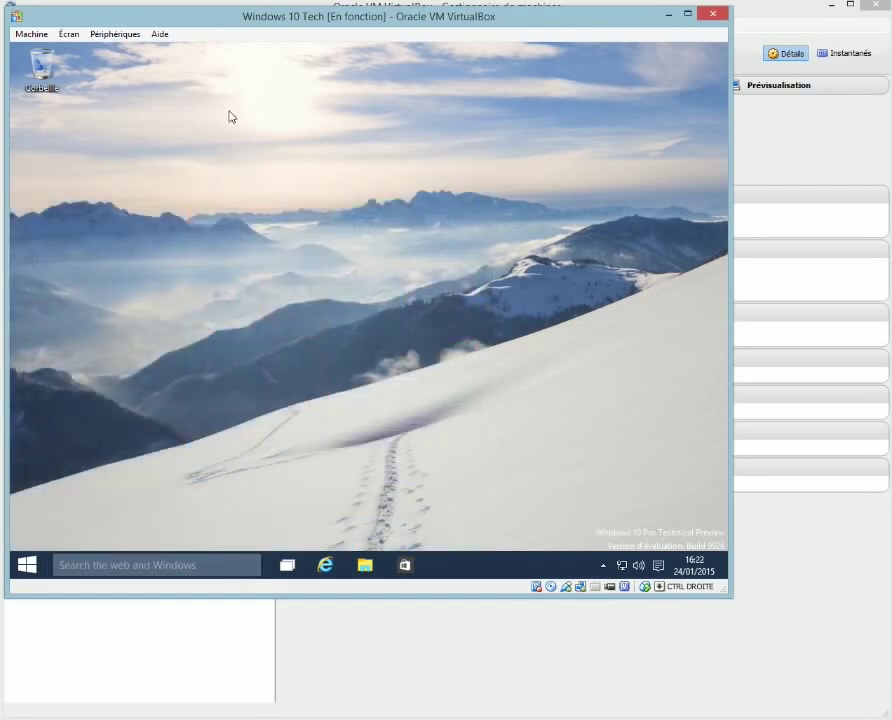
# Insert the Guest Additions CD image into the machine and open the VirtualBox Guest Additions CD drive (D:) in File Explorer
pyautogui.click(126, 44)
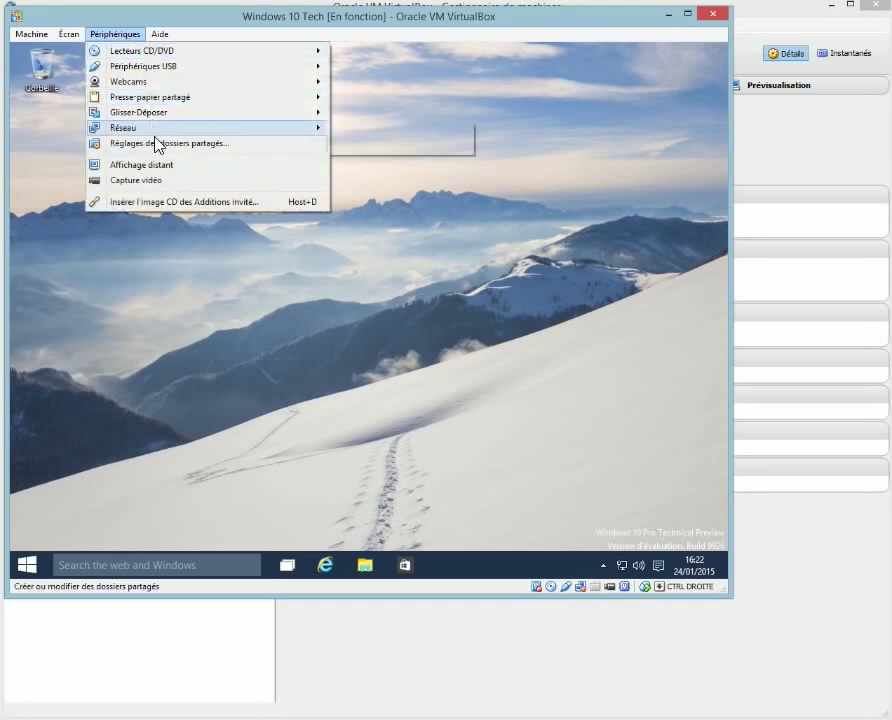
pyautogui.click(185, 203)
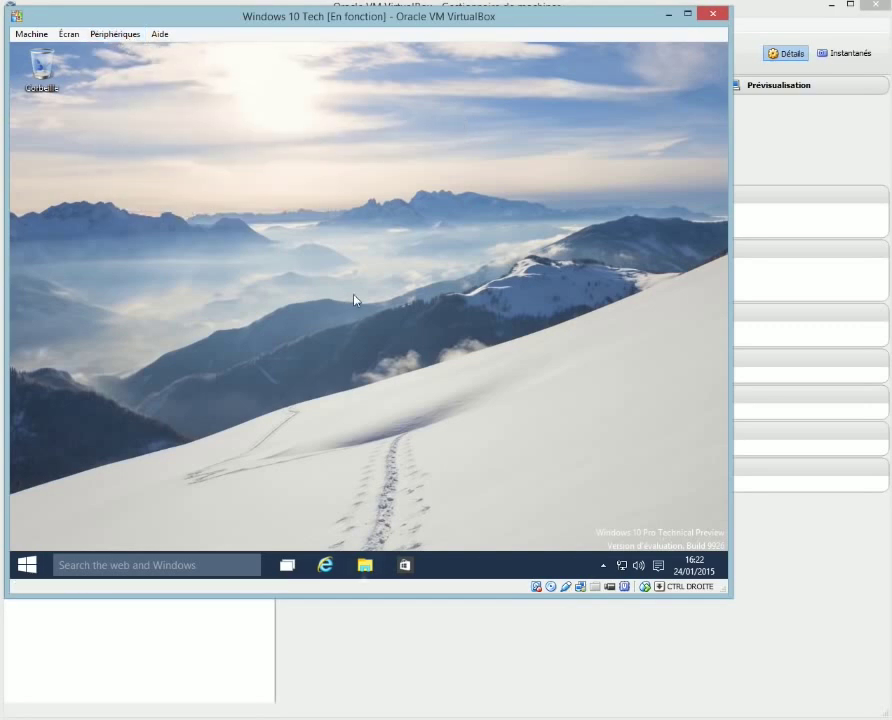
pyautogui.press('super+e')
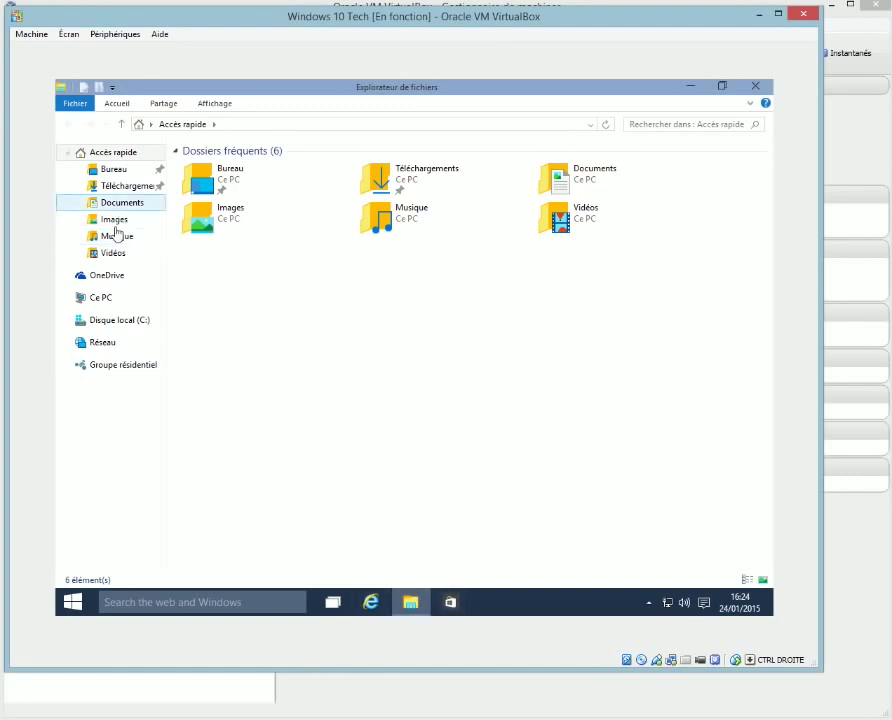
pyautogui.click(97, 299)
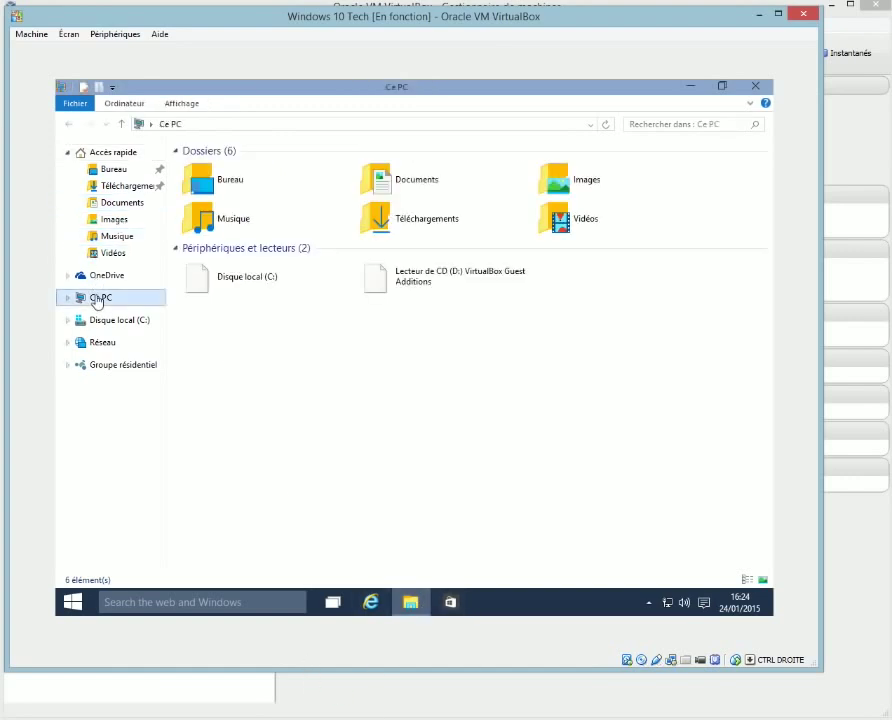
pyautogui.doubleClick(390, 292)
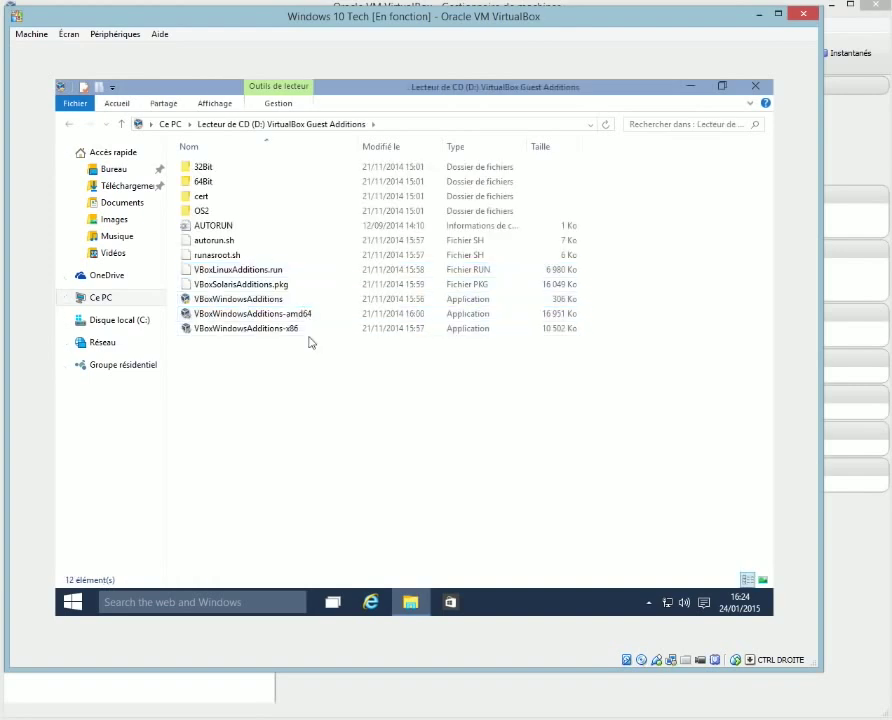
# Launch the VBoxWindowsAdditions-amd64 installer from the Guest Additions CD drive and authorize it to make changes to the computer
pyautogui.doubleClick(297, 315)
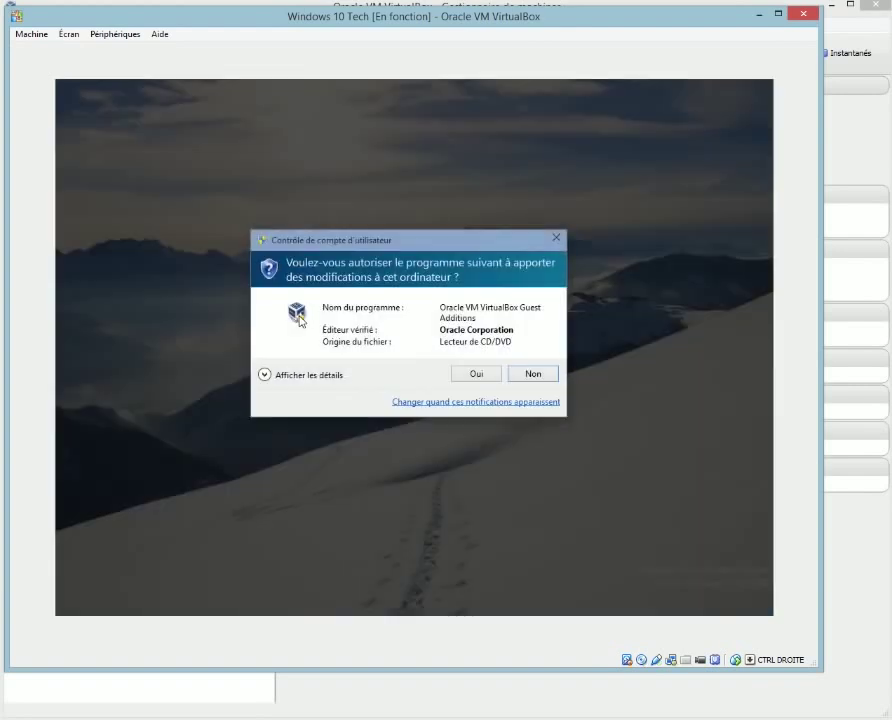
pyautogui.click(539, 380)
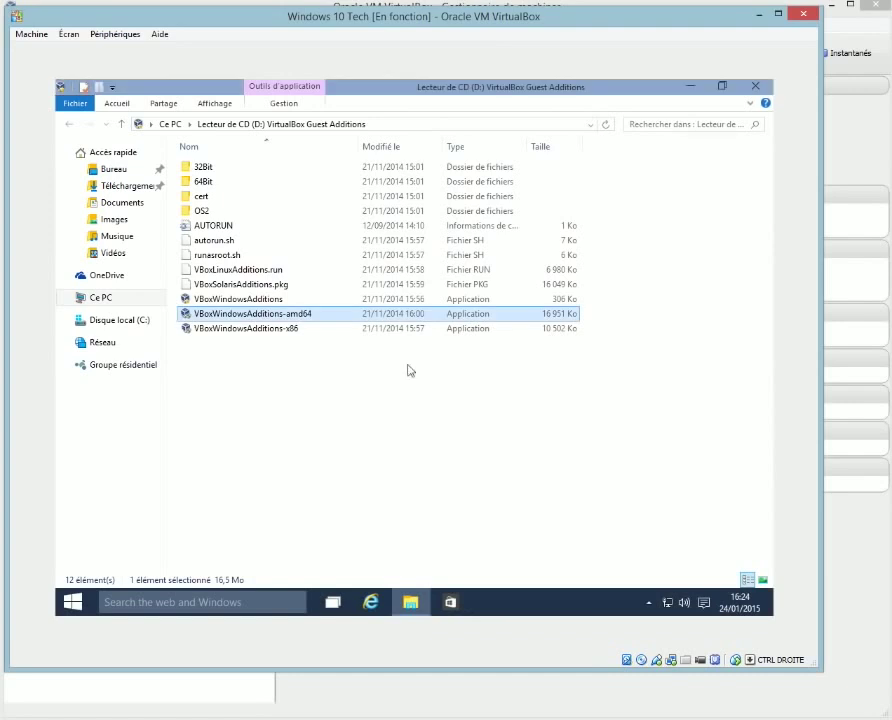
pyautogui.doubleClick(265, 316)
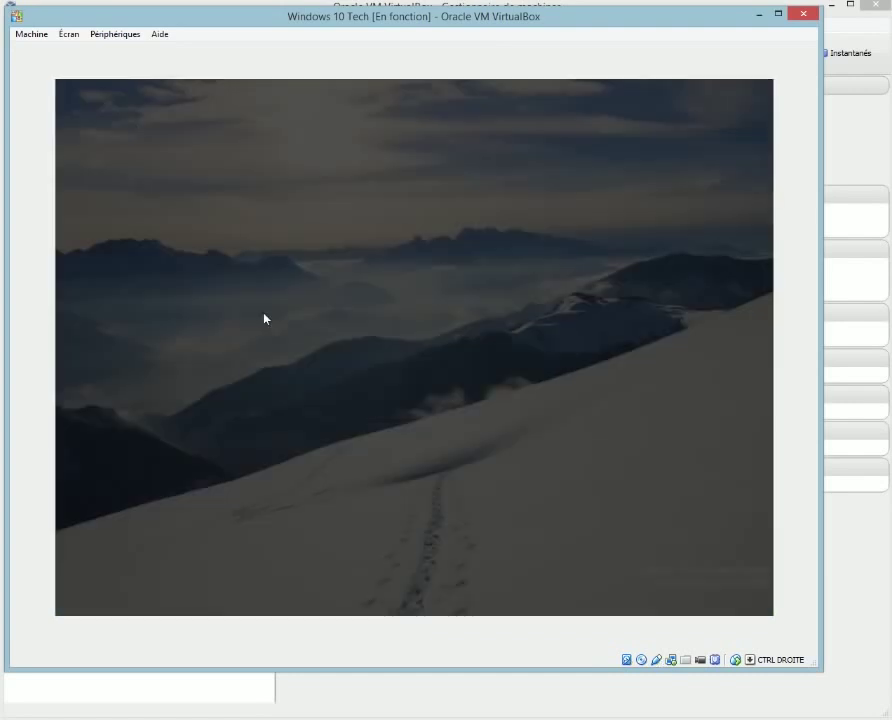
pyautogui.click(486, 376)
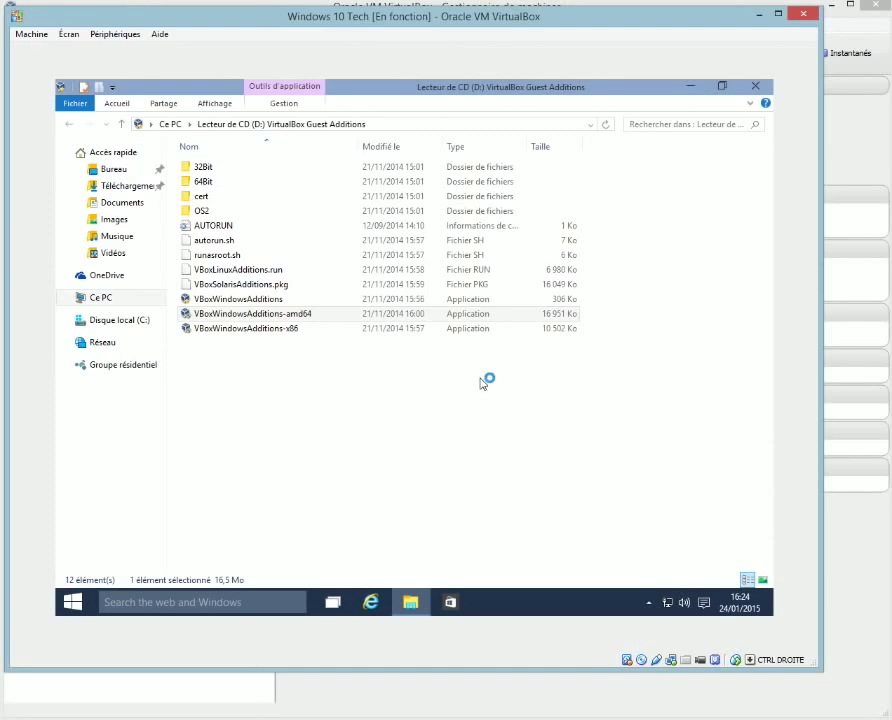
# Install Guest Additions 4.3.20 with the default folder and components, accept the Oracle Corporation device software, and restart the virtual machine immediately
pyautogui.click(502, 453)
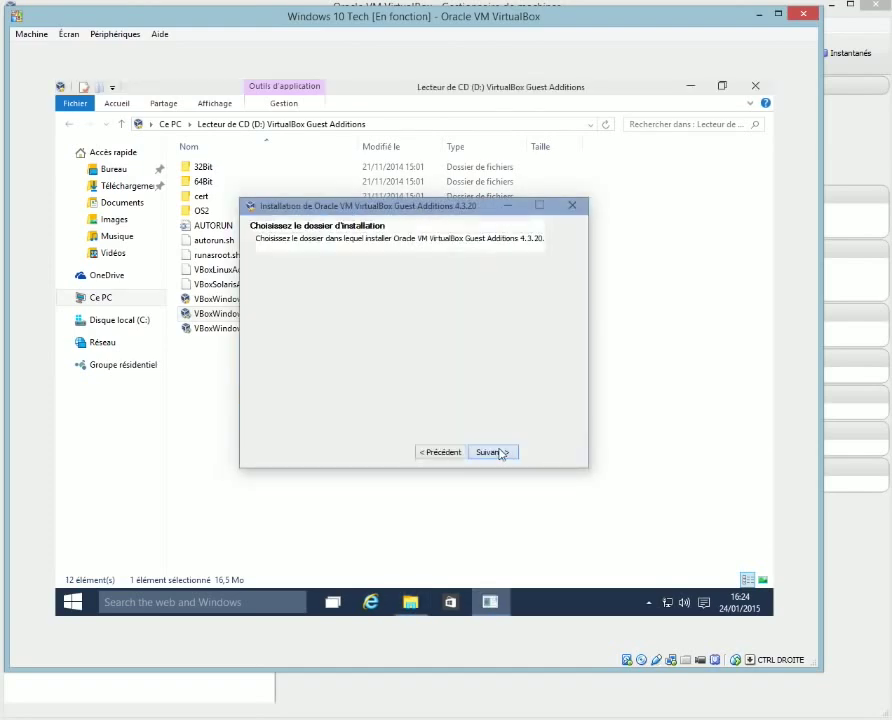
pyautogui.click(501, 453)
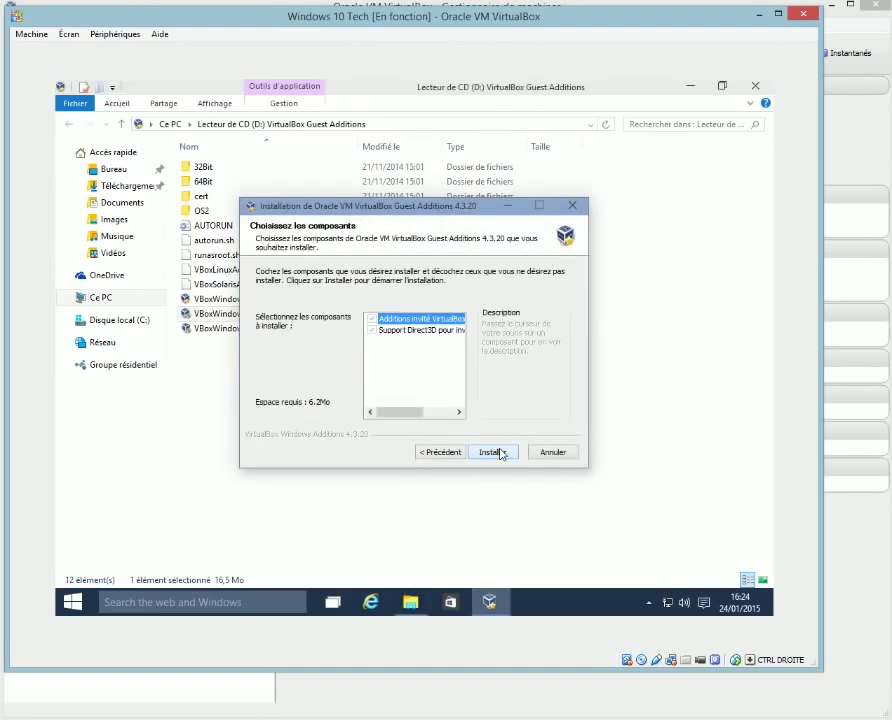
pyautogui.click(501, 453)
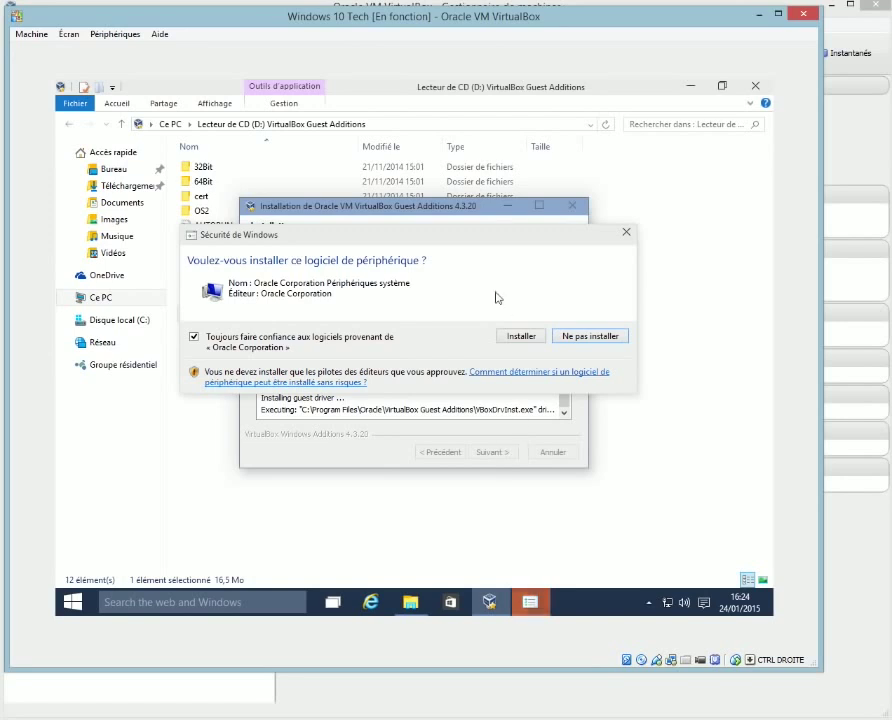
pyautogui.click(520, 336)
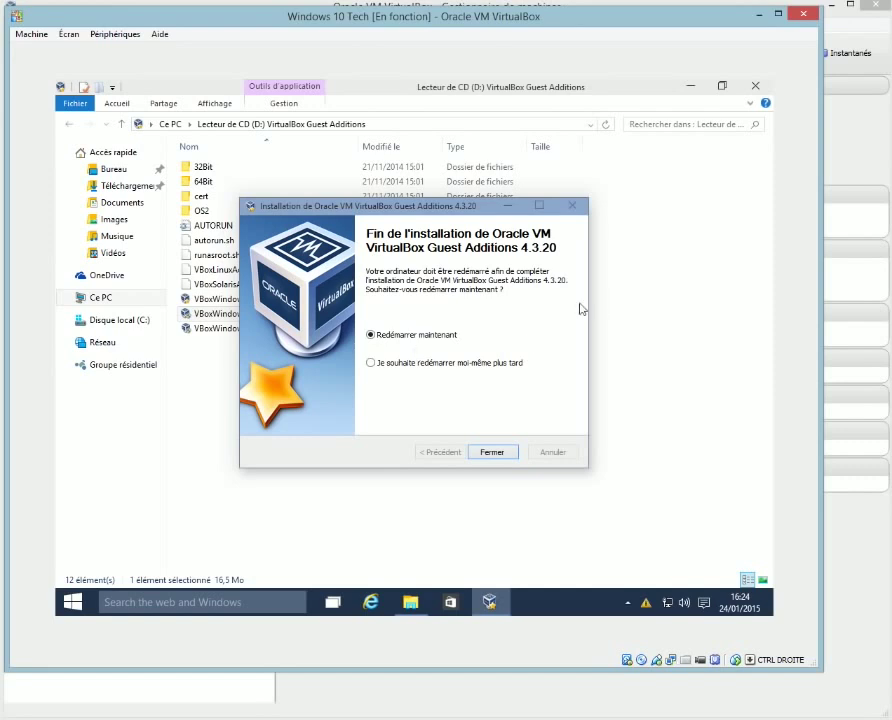
pyautogui.click(508, 453)
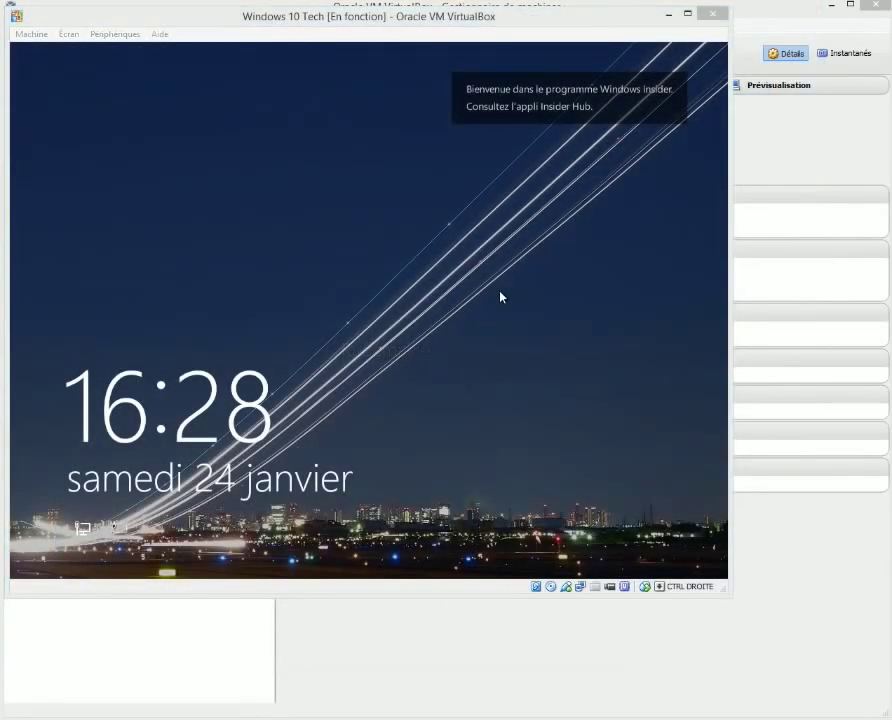
# Dismiss the lock screen and sign in to the local Windows account with the account password
pyautogui.click(502, 299)
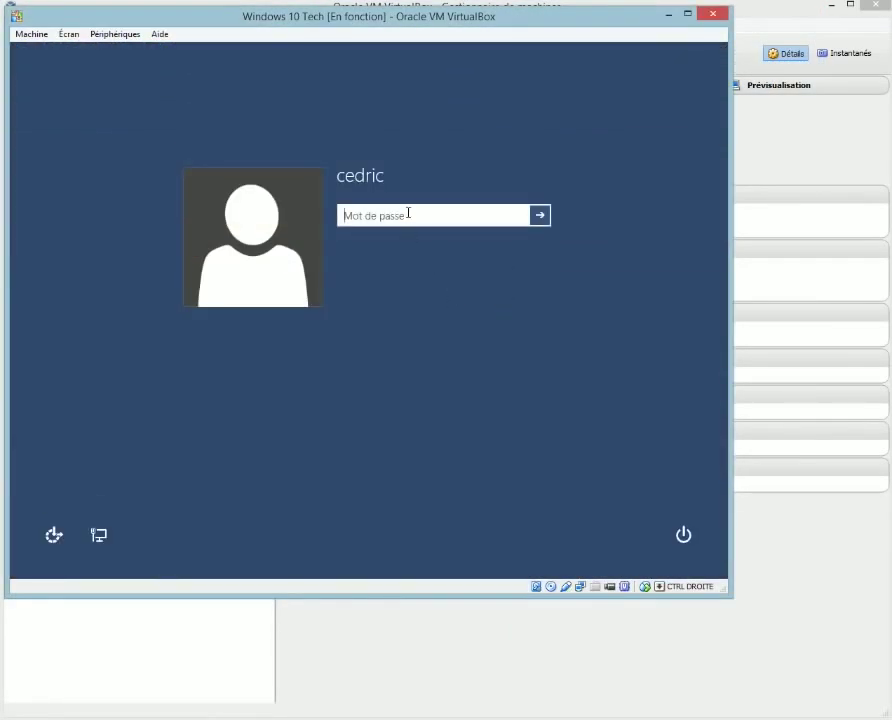
pyautogui.write('•••')
pyautogui.press('Return')
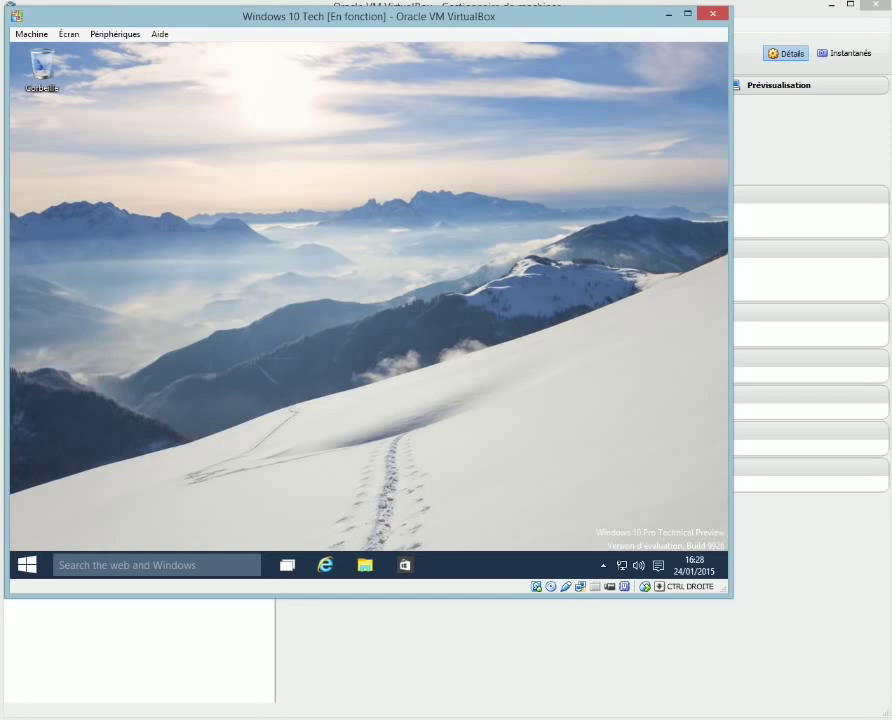
# Set the guest desktop's screen resolution to 1280 x 1024 and keep the changed display settings
pyautogui.rightClick(348, 246)
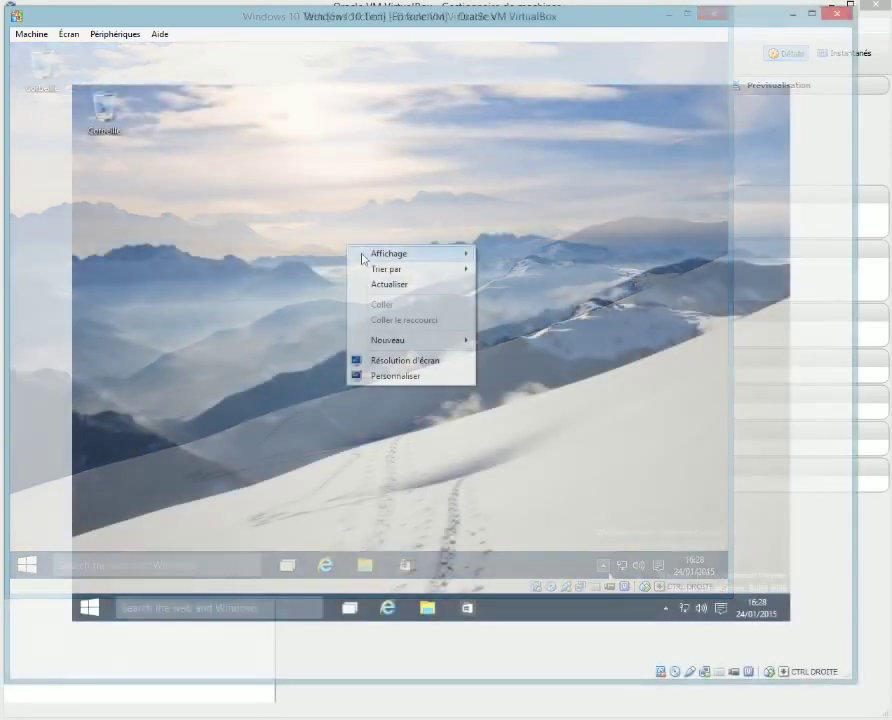
pyautogui.click(406, 365)
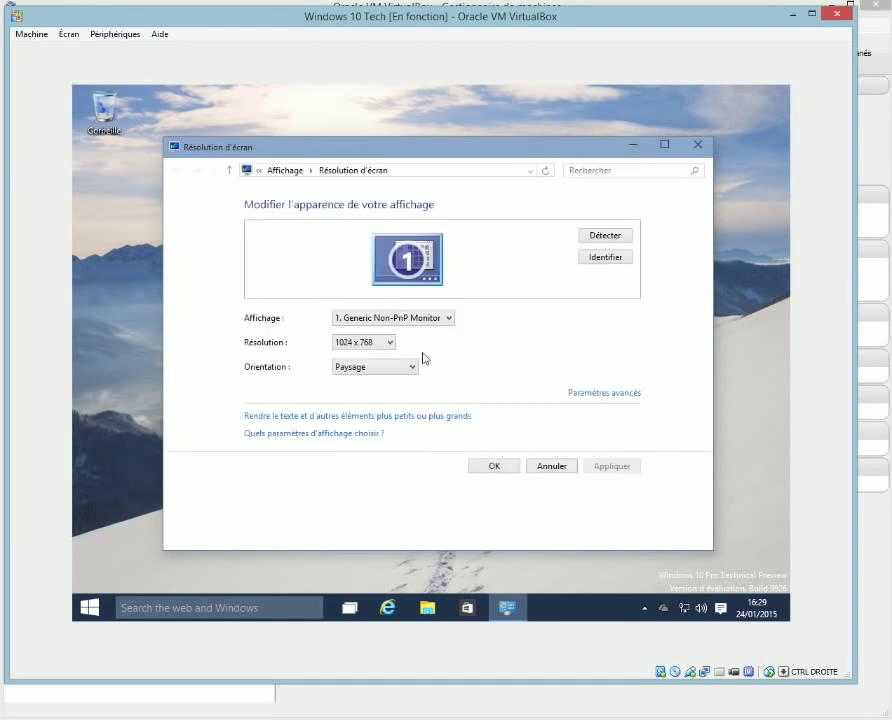
pyautogui.click(360, 344)
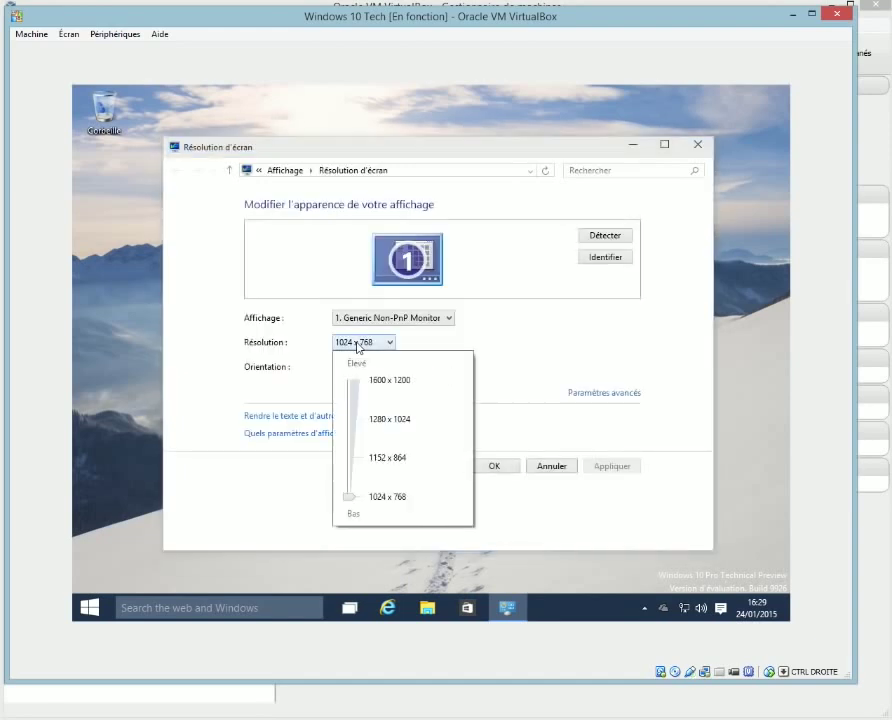
pyautogui.click(357, 421)
pyautogui.click(626, 477)
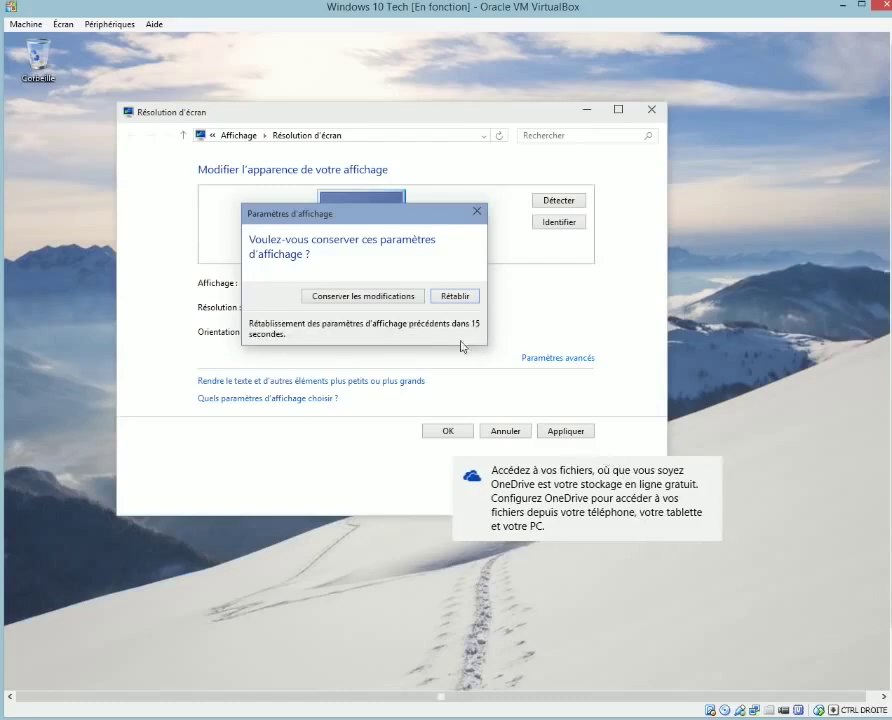
pyautogui.click(388, 297)
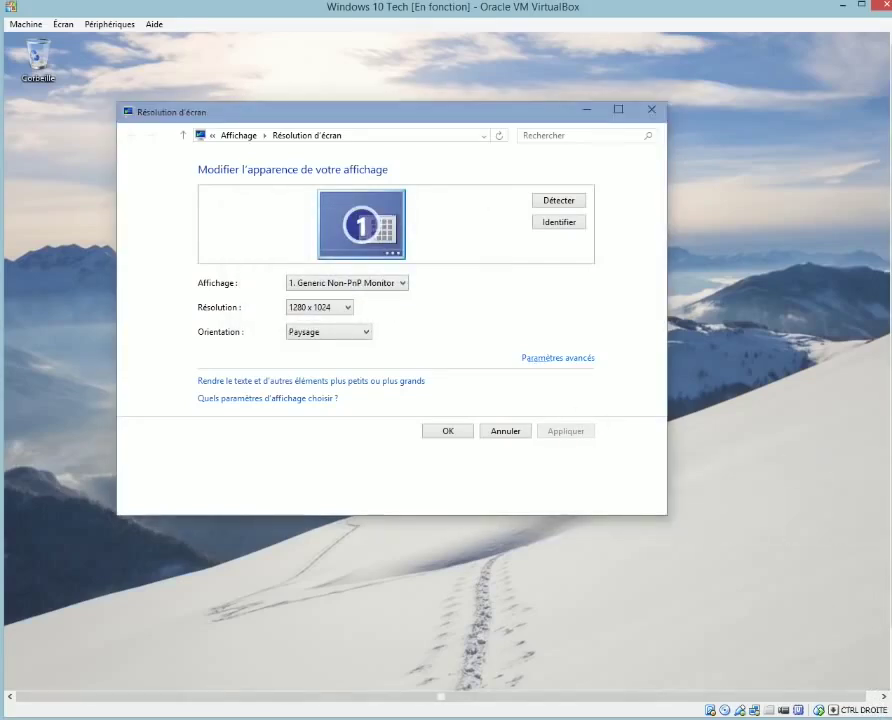
# Set the guest's screen resolution to 1152 x 864, keep the changes, and close the screen resolution settings
pyautogui.click(337, 308)
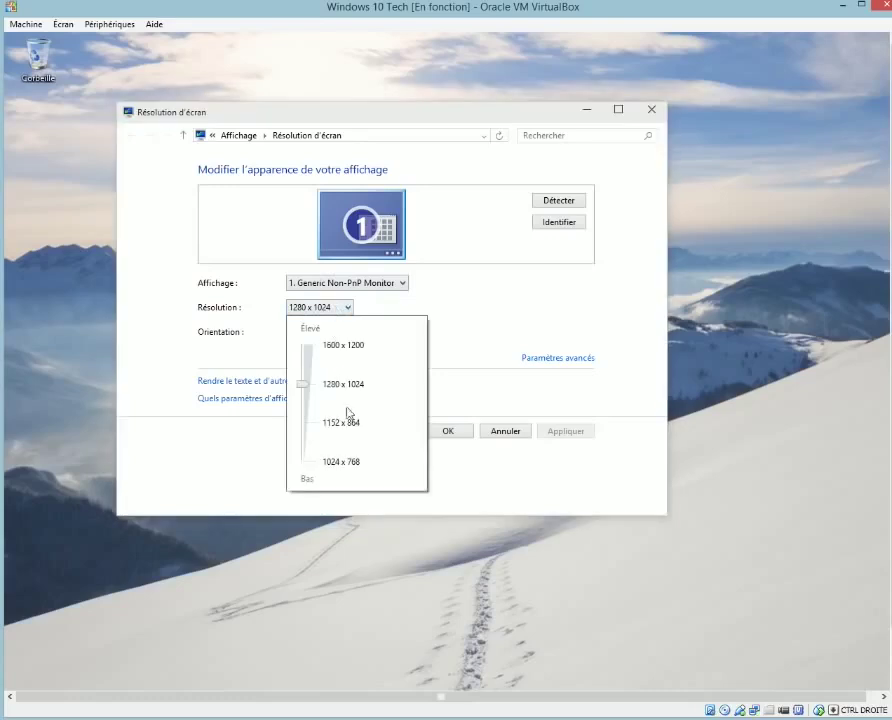
pyautogui.click(301, 423)
pyautogui.click(528, 394)
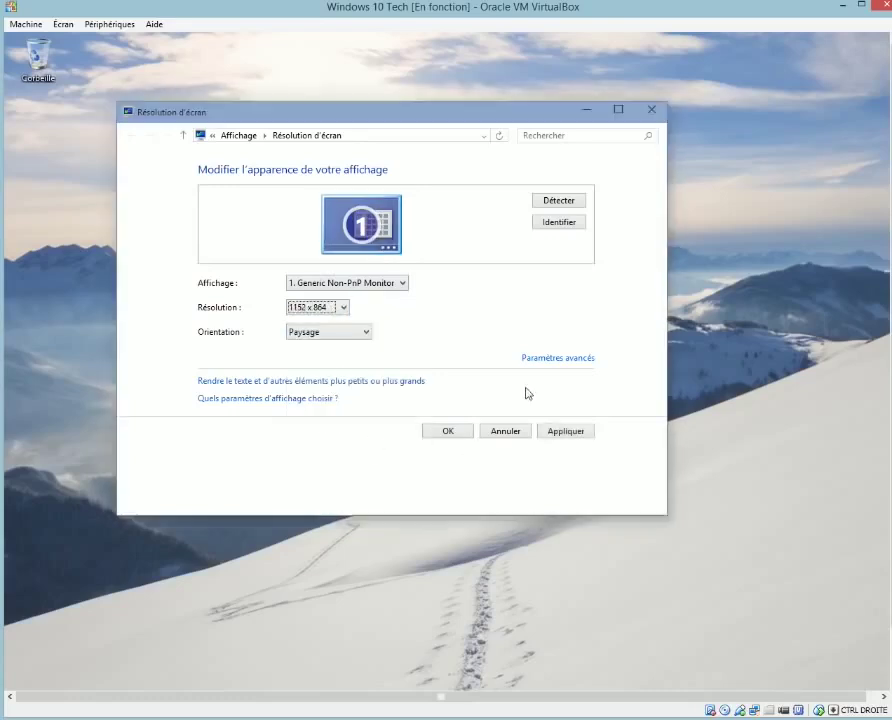
pyautogui.click(576, 432)
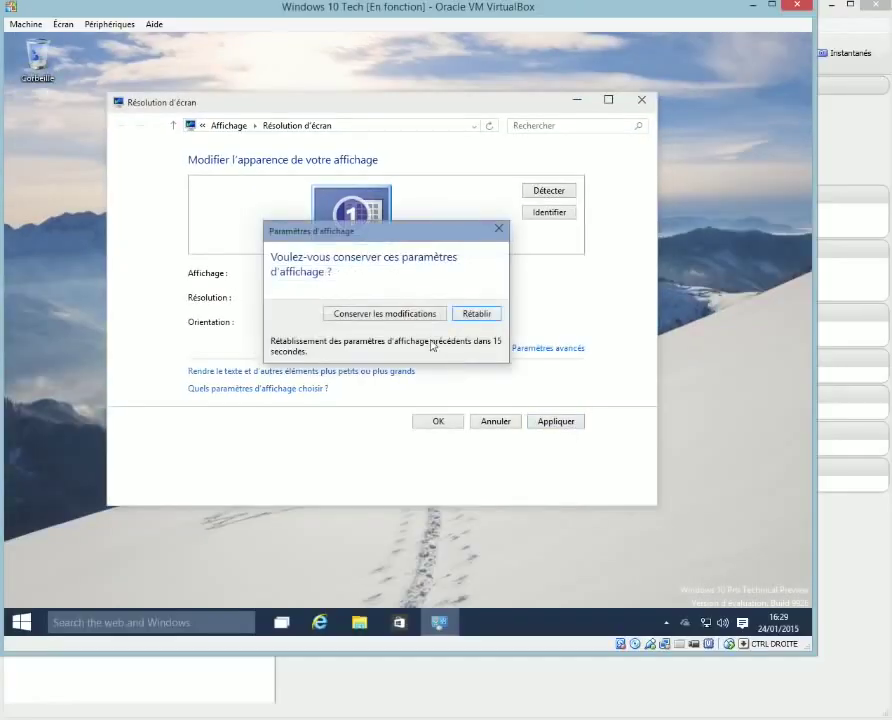
pyautogui.click(402, 316)
pyautogui.click(452, 420)
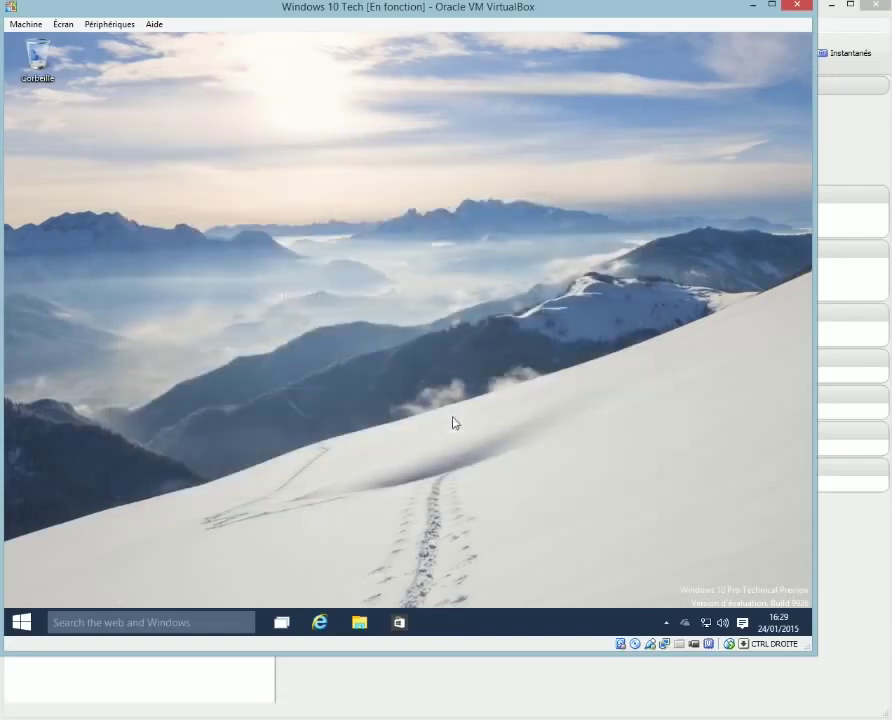
# Open the Store (Bêta) app, maximize its window to view the home page, and minimize it
pyautogui.click(33, 624)
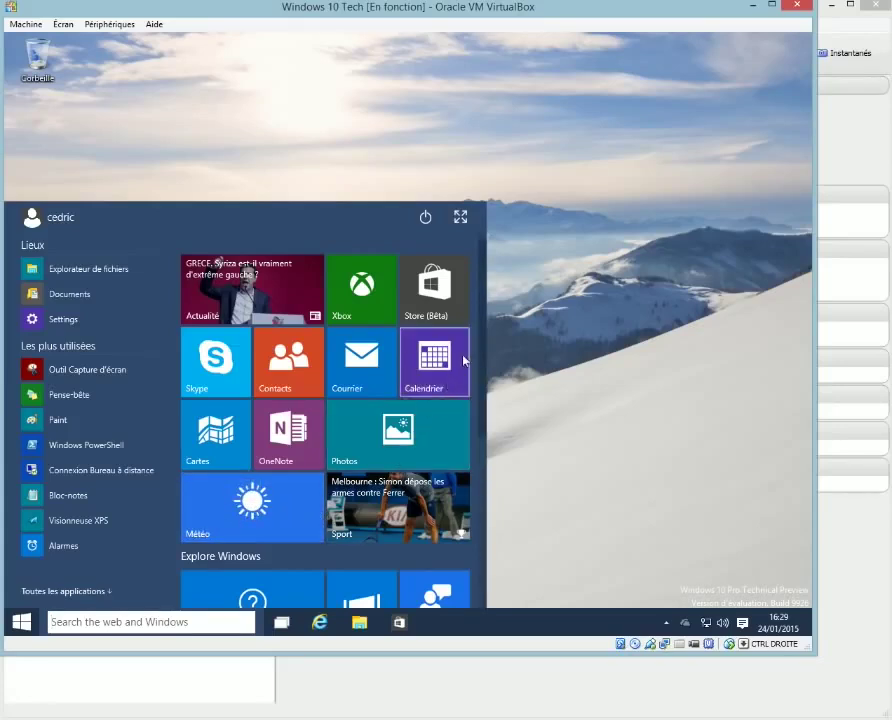
pyautogui.click(453, 304)
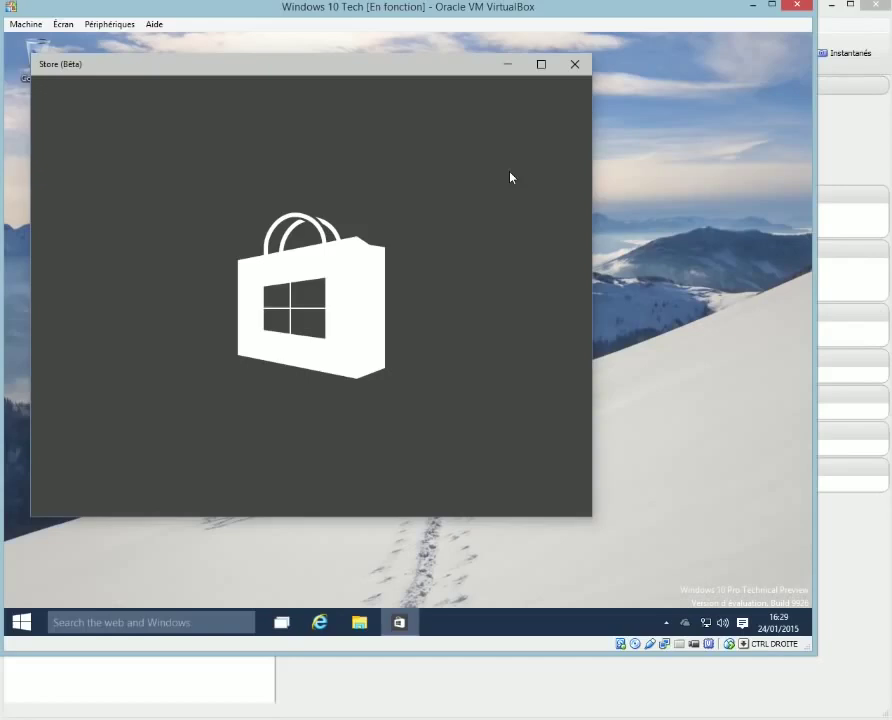
pyautogui.click(541, 64)
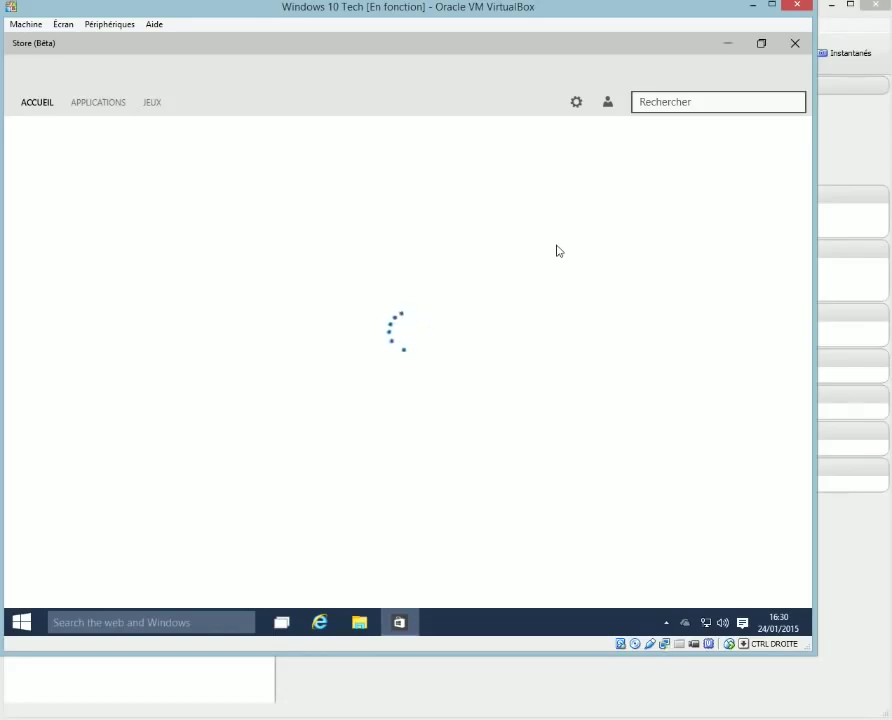
pyautogui.click(729, 44)
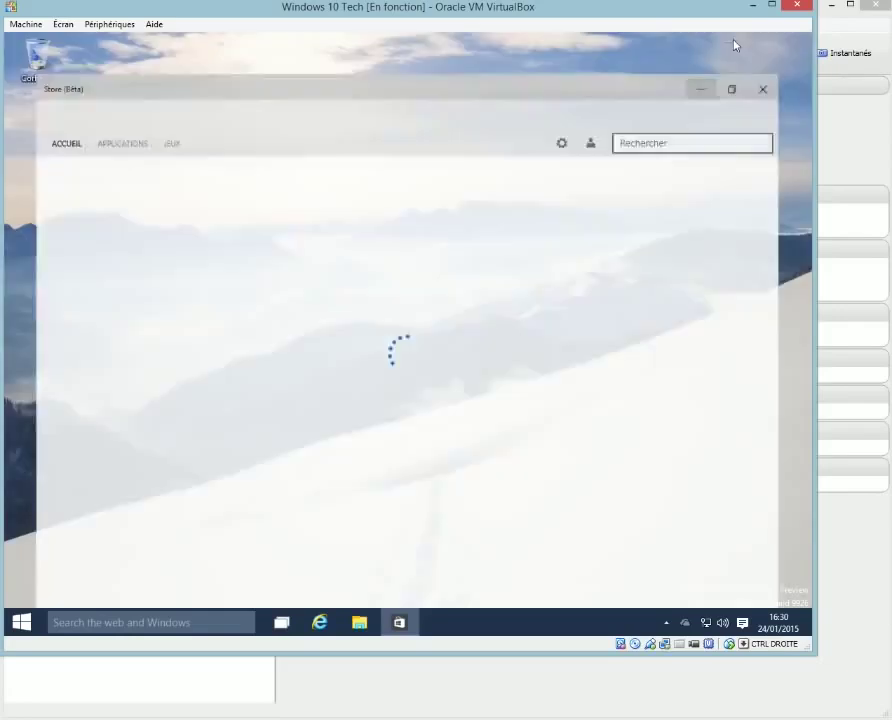